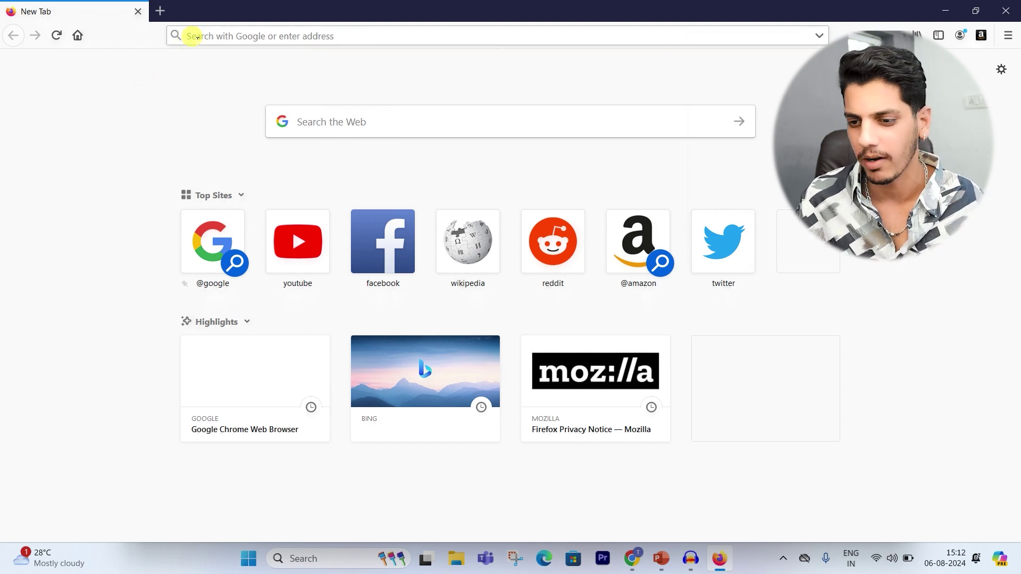
Step: Search 'xampp download' and save the XAMPP 8.0.30 Windows 64-bit installer from apachefriends.org
left_click(197, 36)
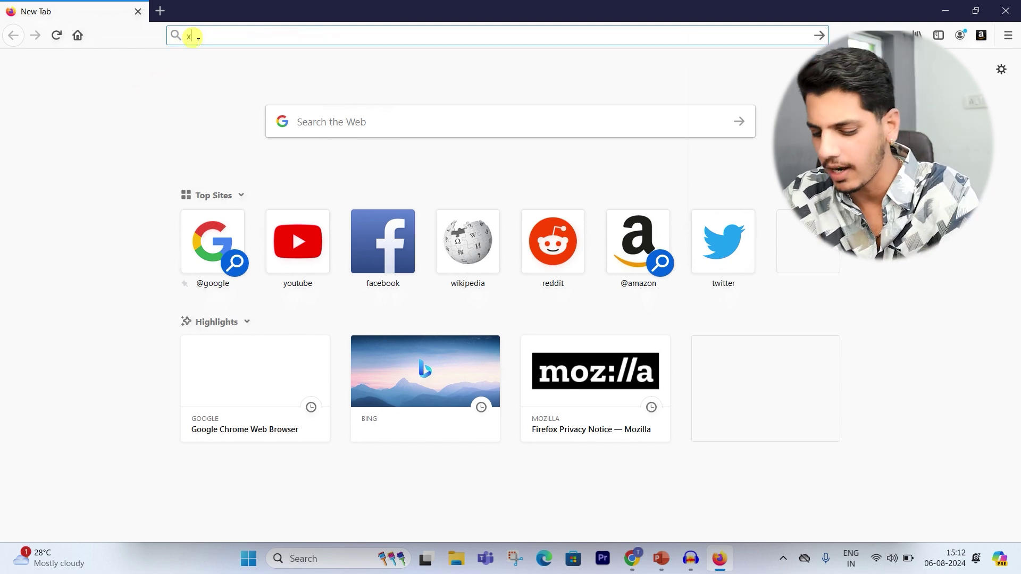
type("x")
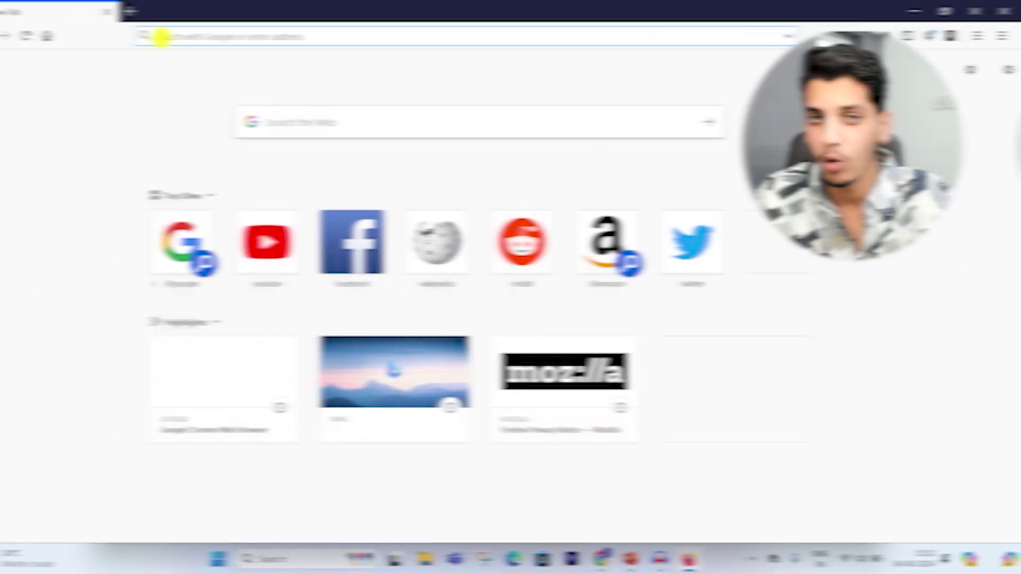
type("xampp")
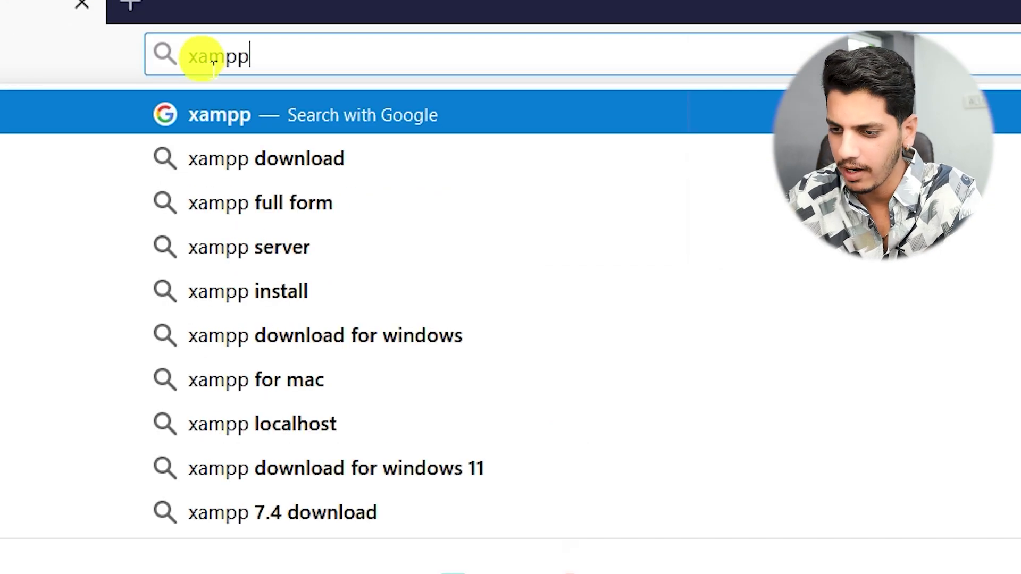
key("Down")
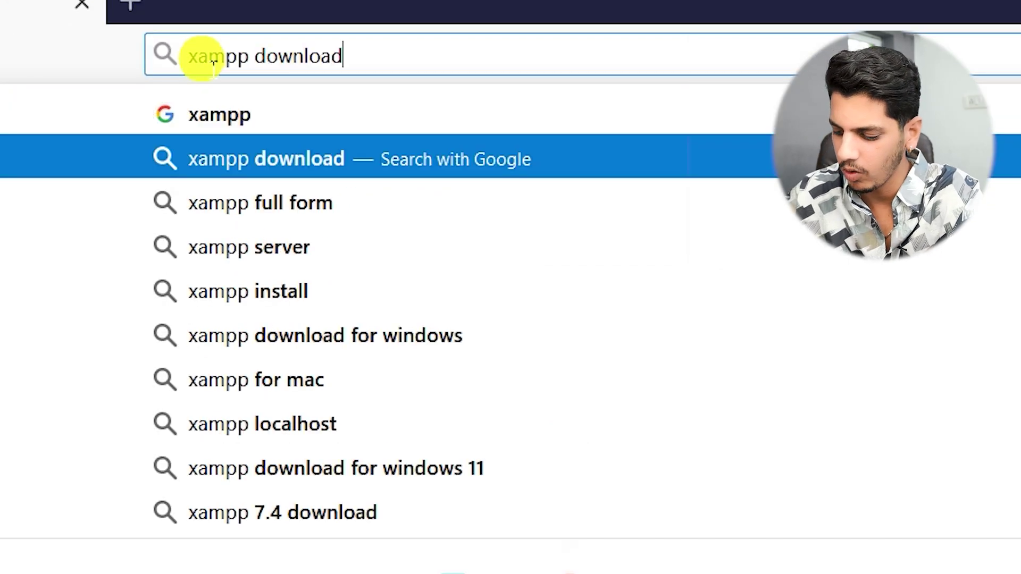
key("Return")
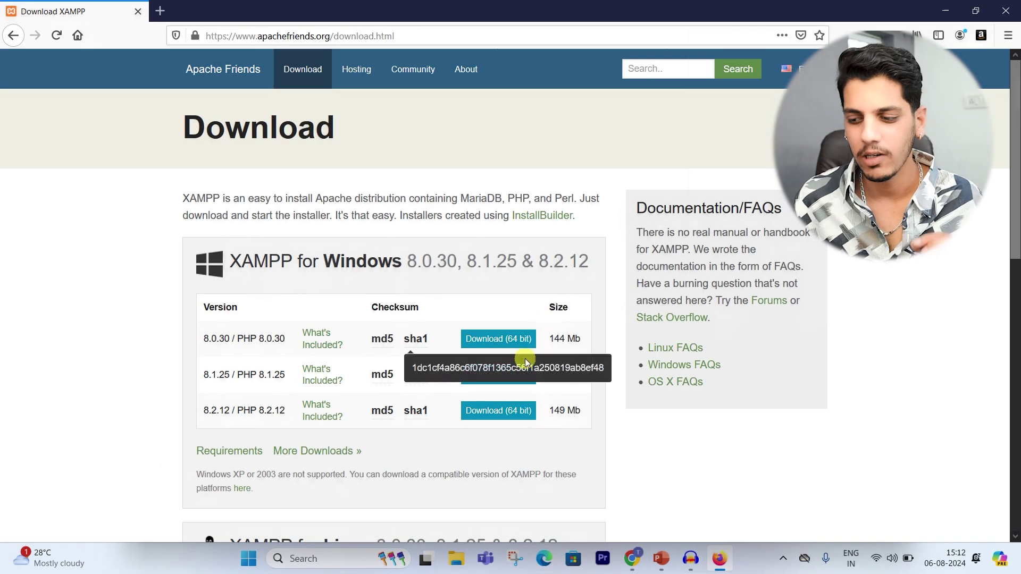
left_click(514, 339)
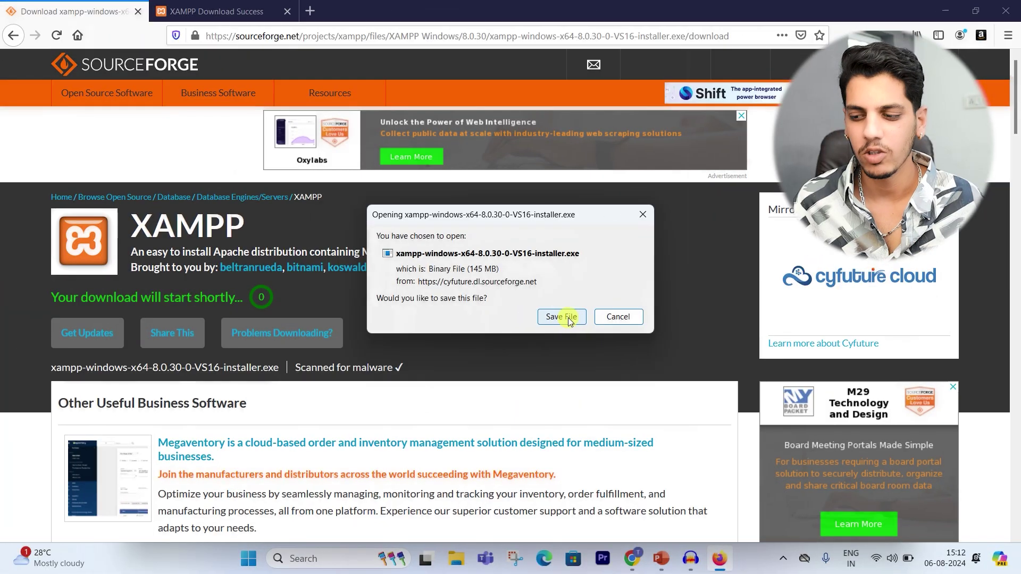
left_click(566, 318)
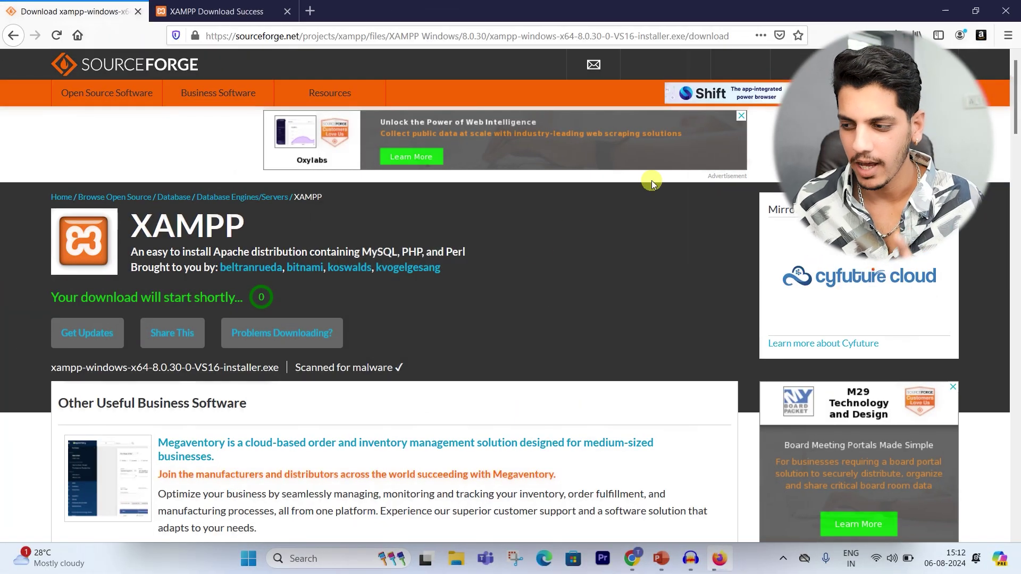
Step: In a new tab, search 'wordpress download' and open the wordpress.org download page
left_click(310, 10)
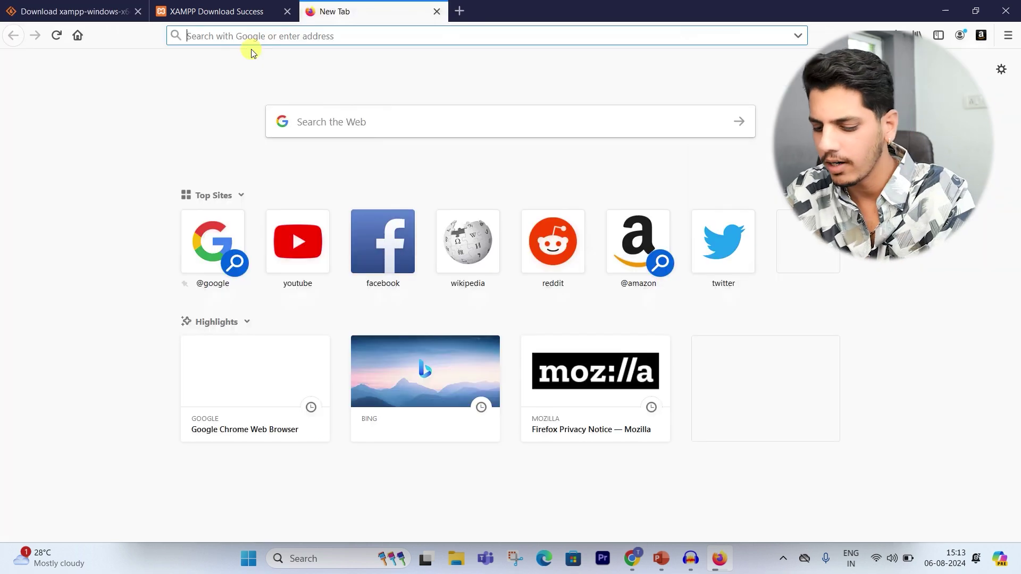
type("wordpress down")
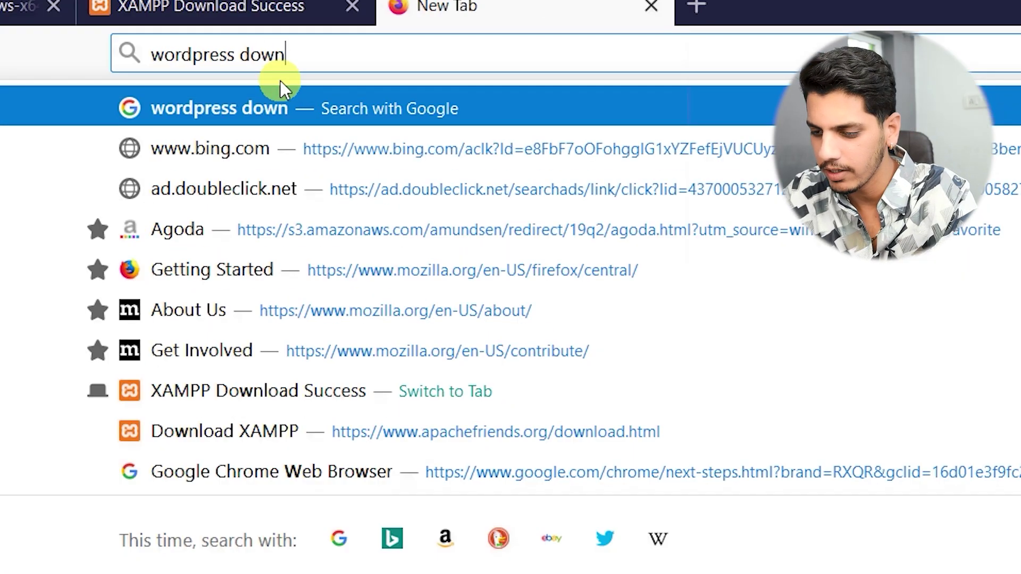
left_click(207, 148)
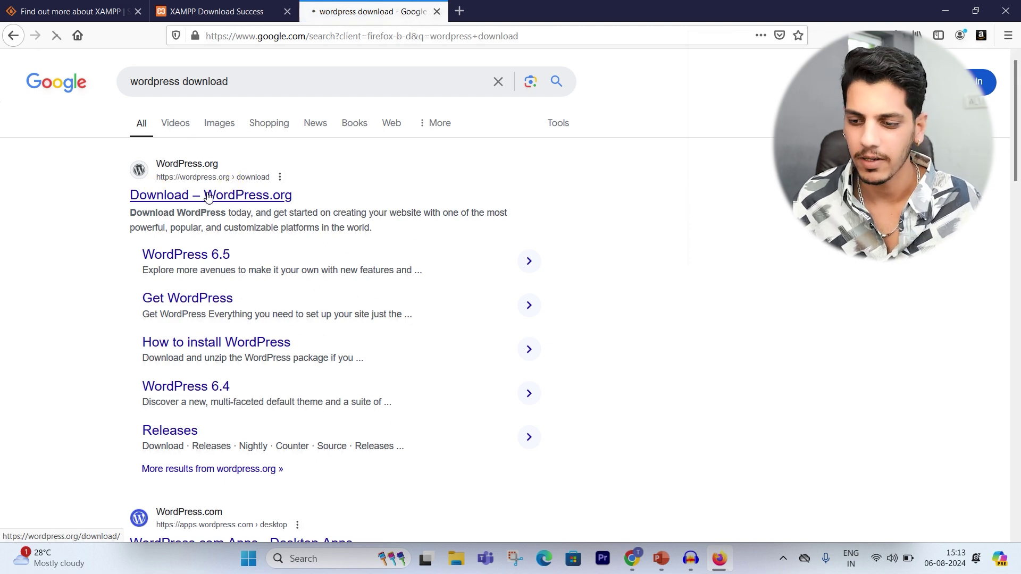
left_click(217, 201)
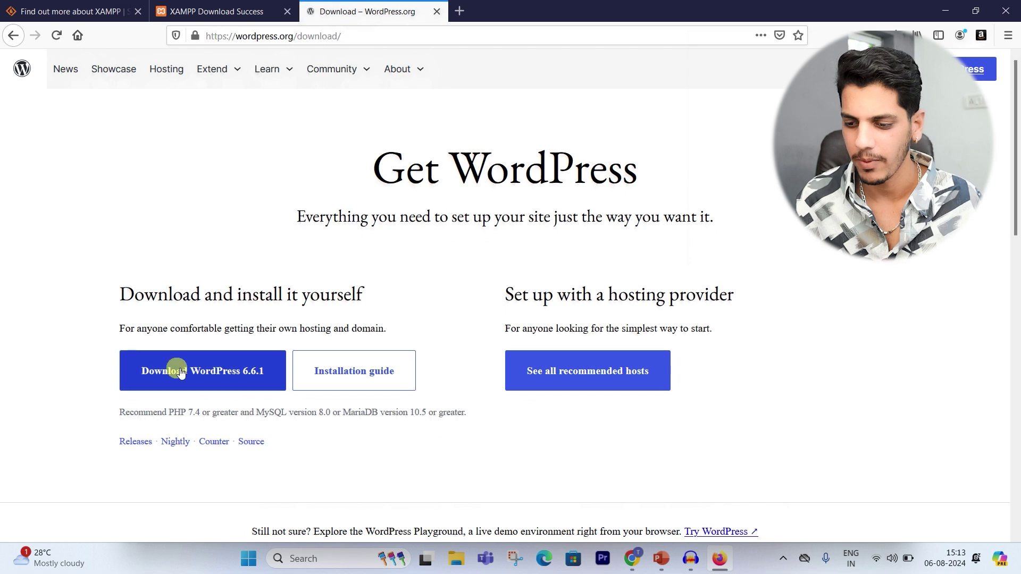
Step: Save the WordPress 6.6.1 zip and launch the downloaded XAMPP installer
left_click(221, 374)
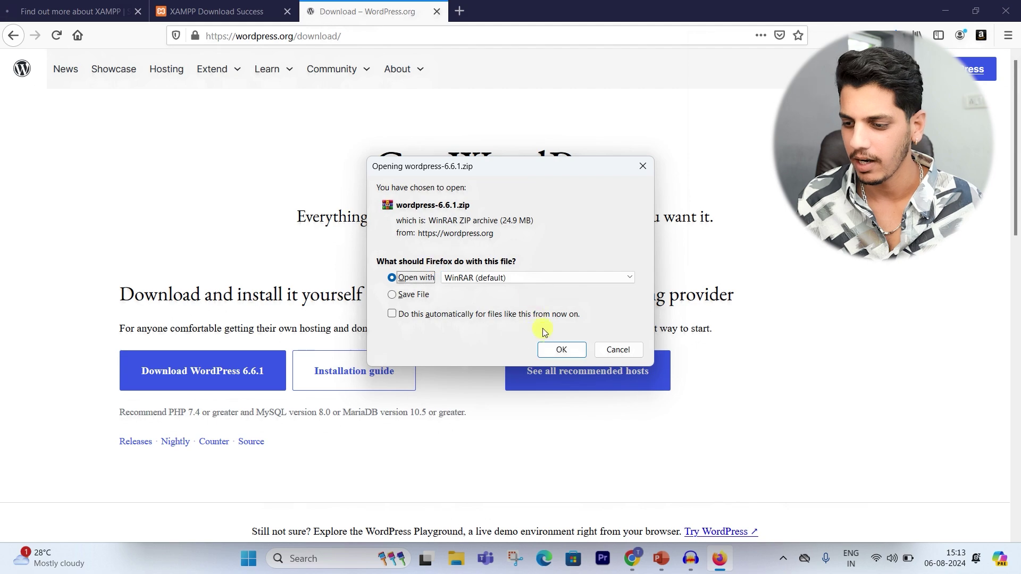
key("alt+s")
left_click(559, 350)
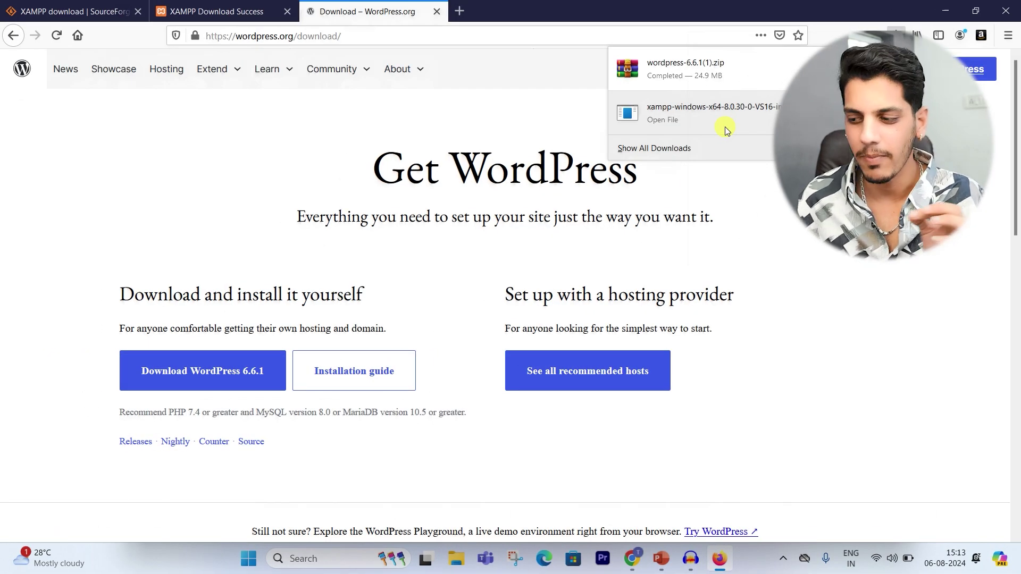
left_click(666, 117)
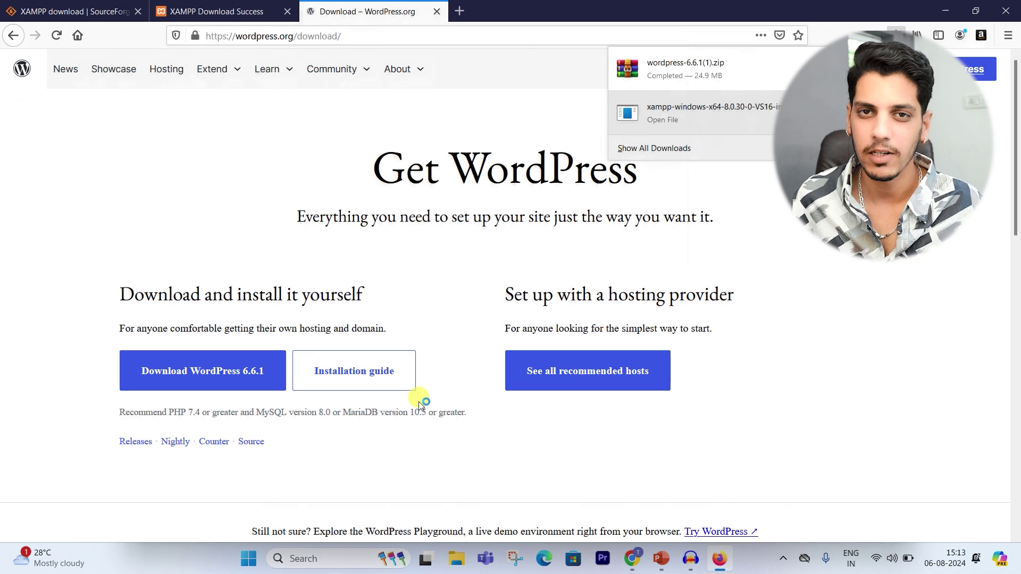
left_click(453, 370)
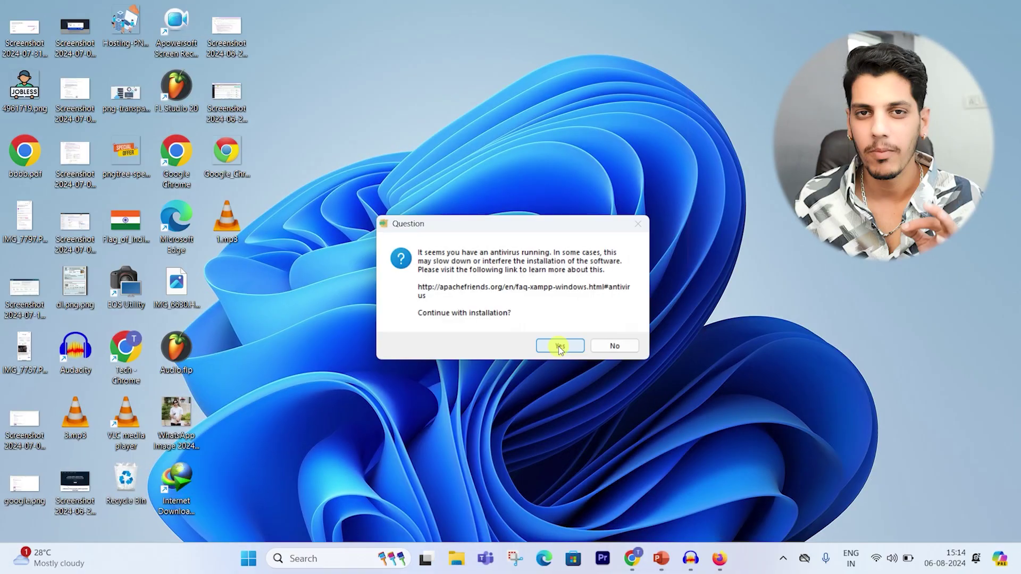
Step: Confirm the UAC warning and accept the default XAMPP components and install folder
left_click(559, 347)
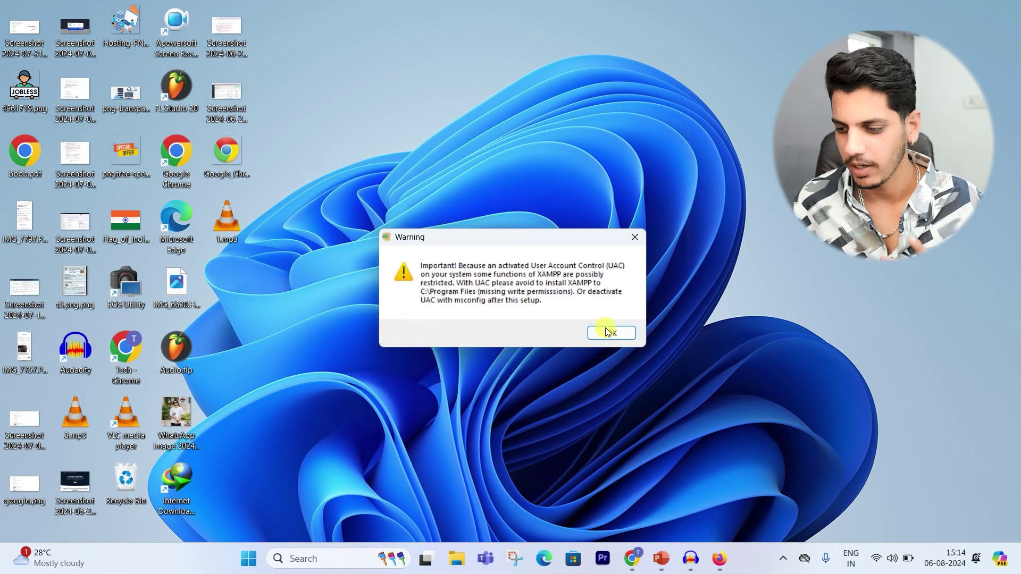
left_click(601, 332)
left_click(581, 408)
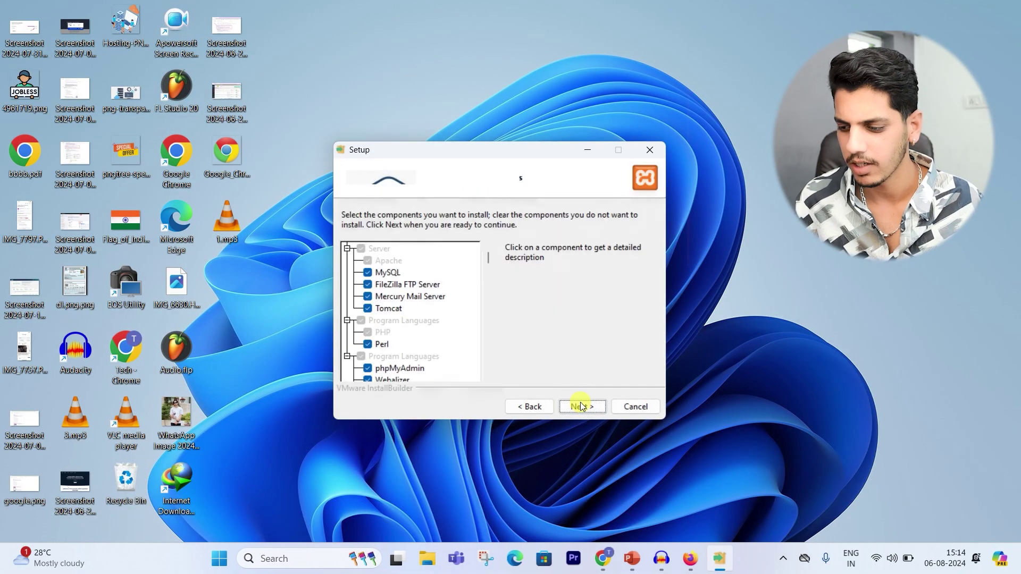
left_click(578, 408)
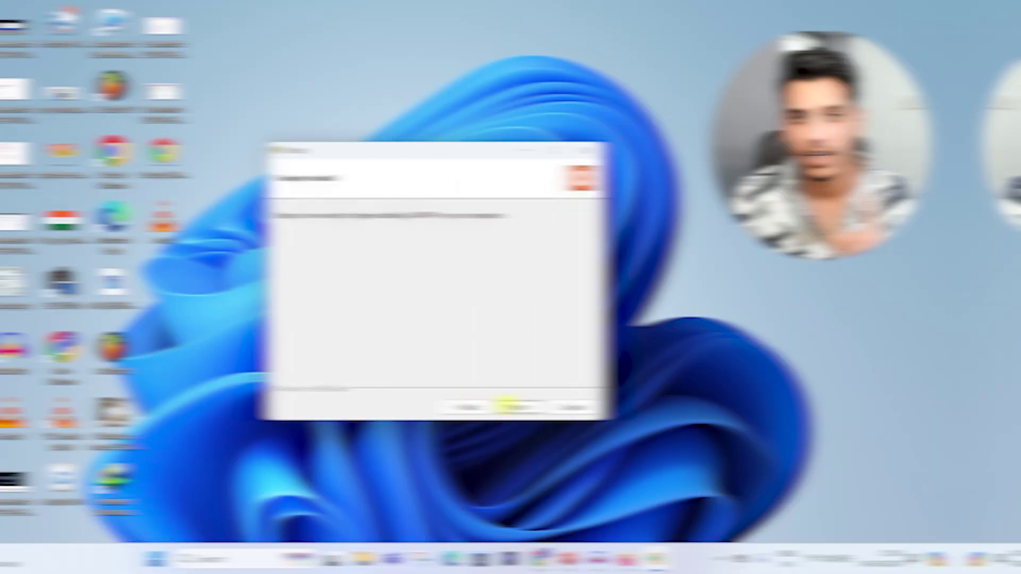
left_click(581, 407)
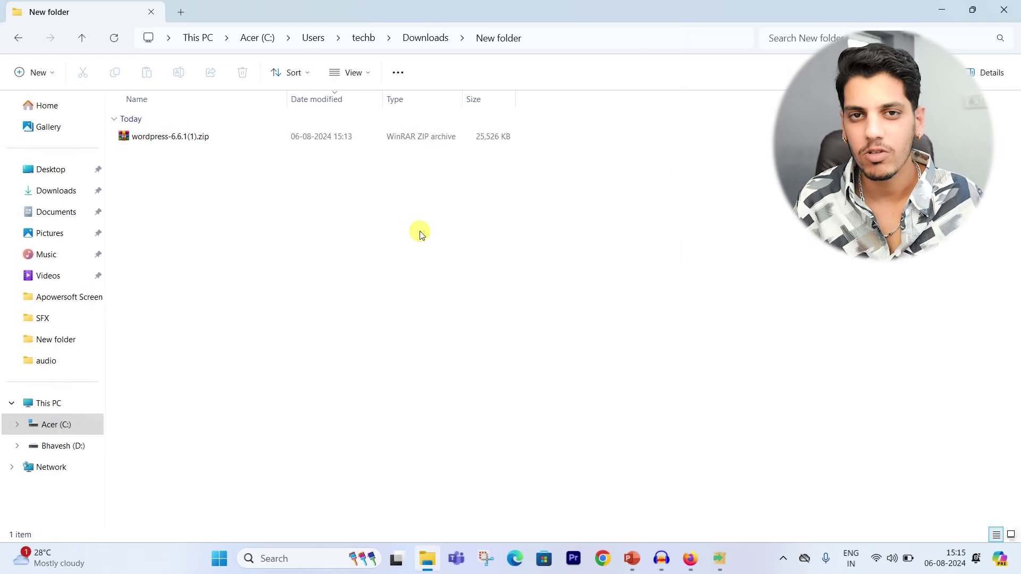
Step: Extract wordpress-6.6.1(1).zip here with WinRAR and finish XAMPP setup without starting the Control Panel
left_click(202, 140)
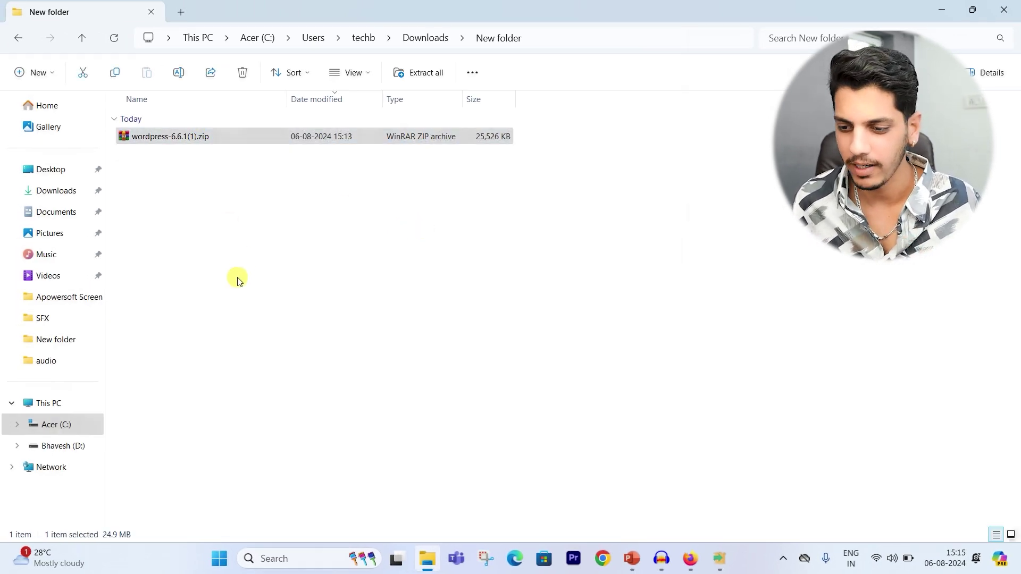
right_click(204, 139)
mouse_move(271, 379)
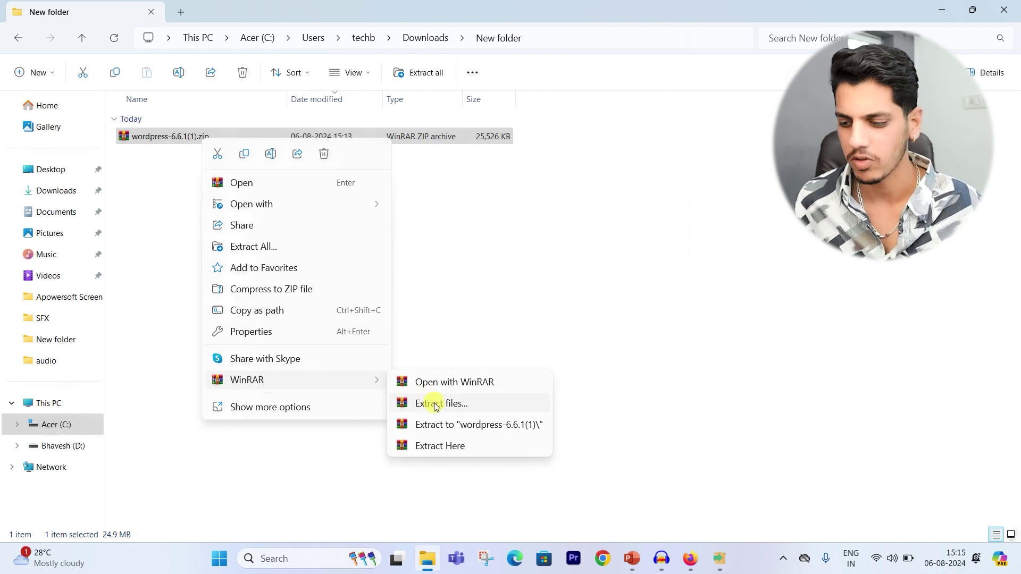
left_click(429, 446)
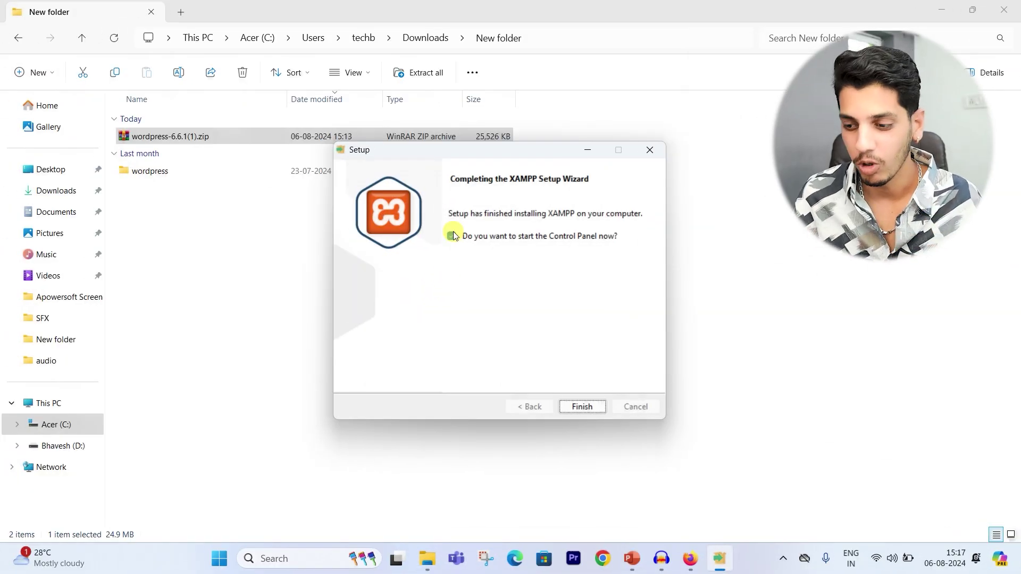
left_click(452, 236)
left_click(582, 407)
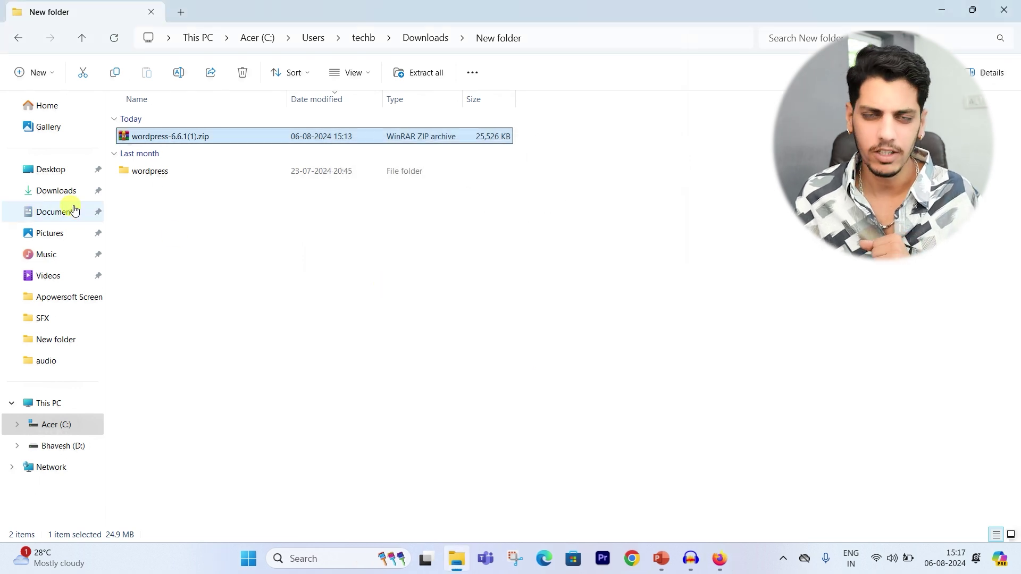
Step: Copy the extracted wordpress folder
left_click(138, 176)
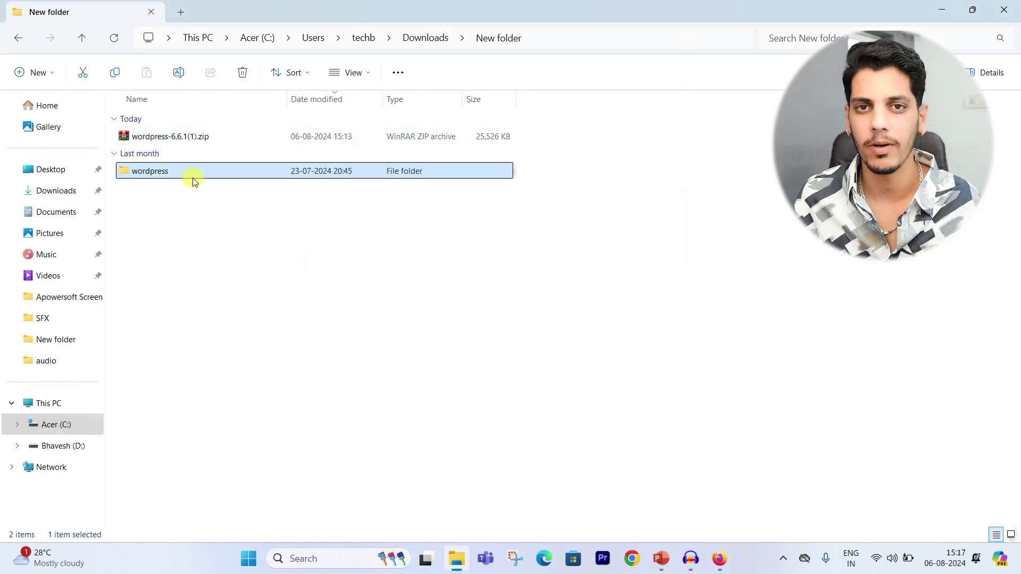
right_click(161, 171)
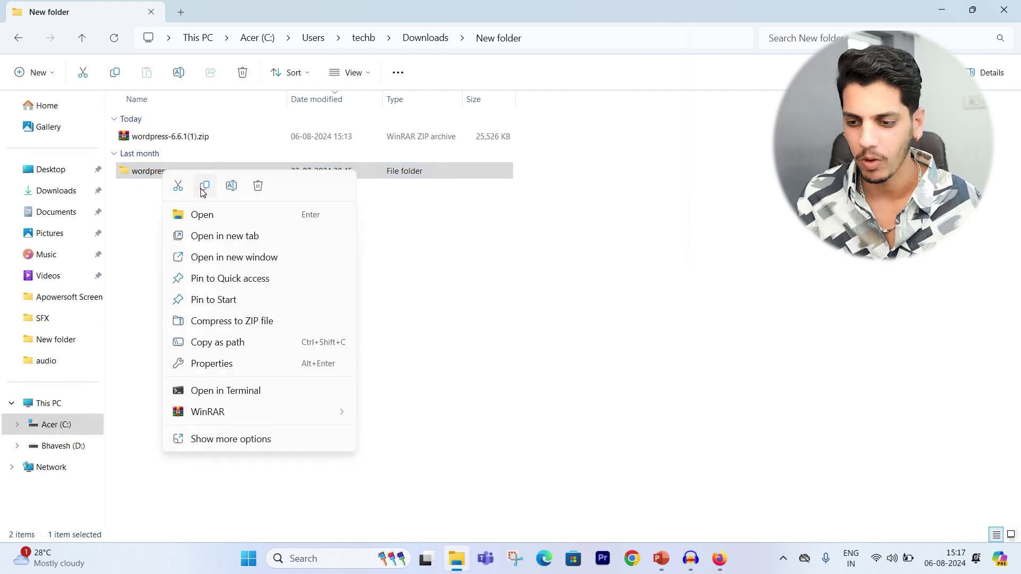
left_click(204, 186)
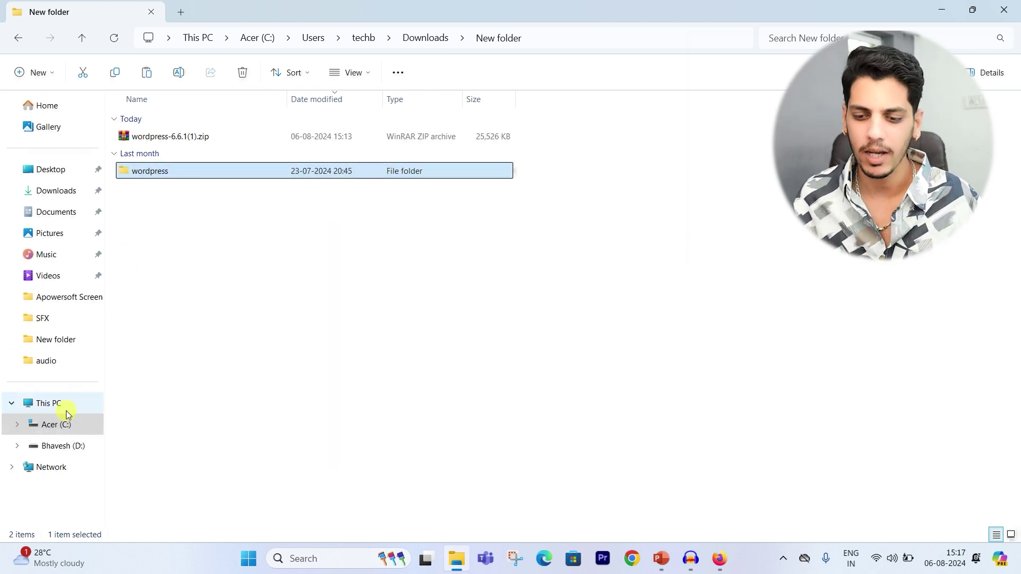
Step: Paste the wordpress folder into C:\xampp\htdocs and open it
left_click(65, 429)
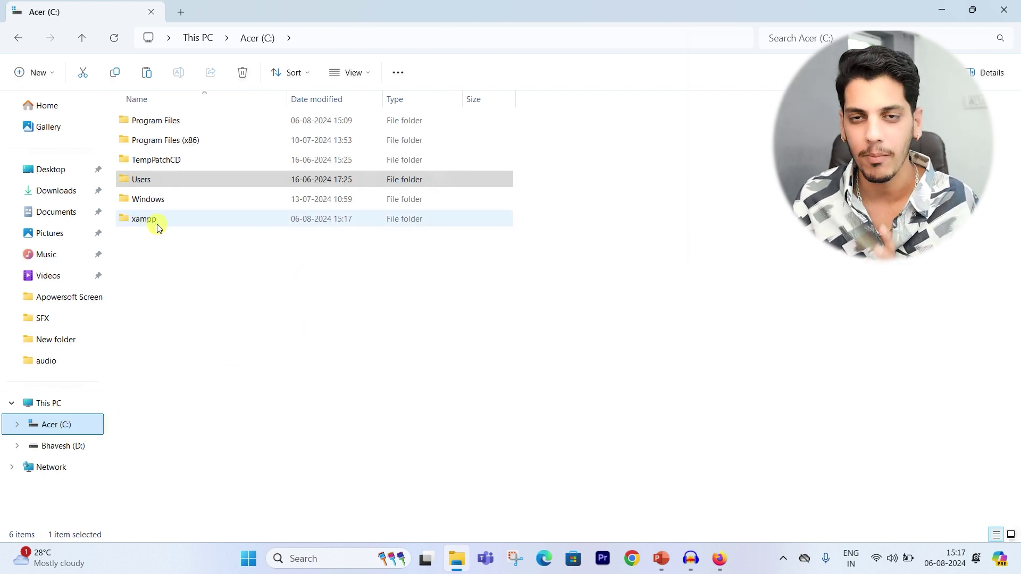
mouse_move(158, 227)
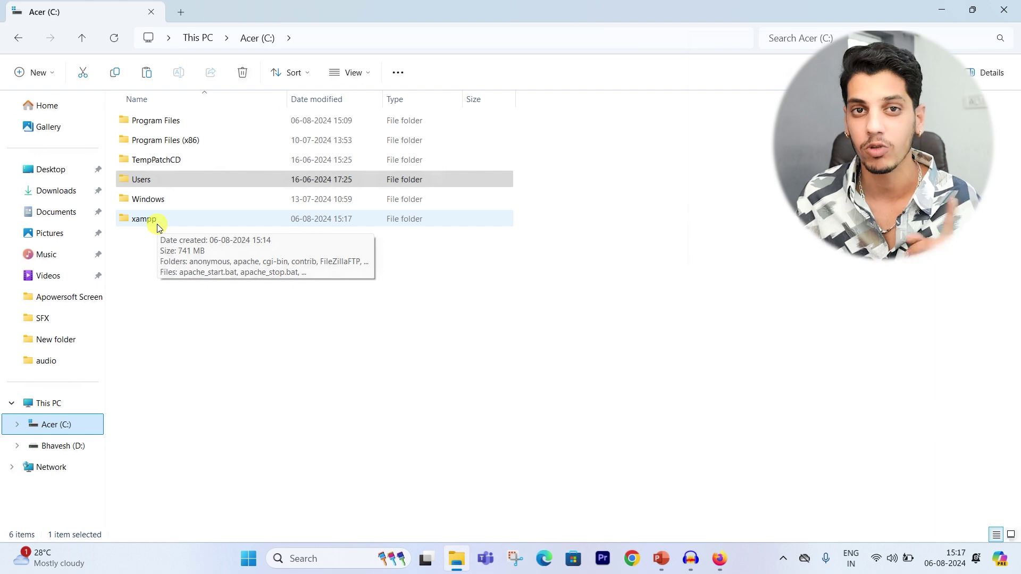
double_click(158, 227)
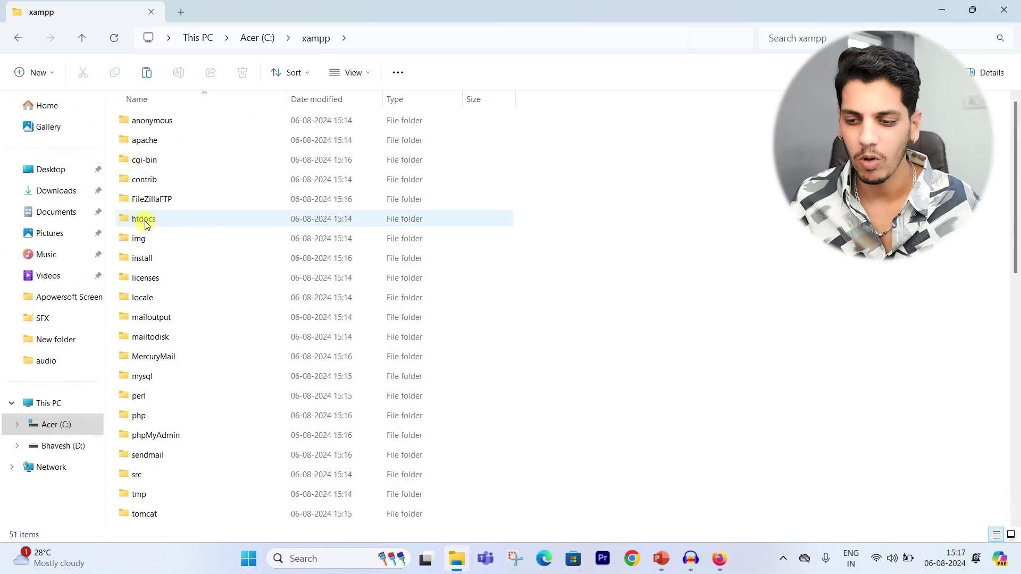
double_click(165, 224)
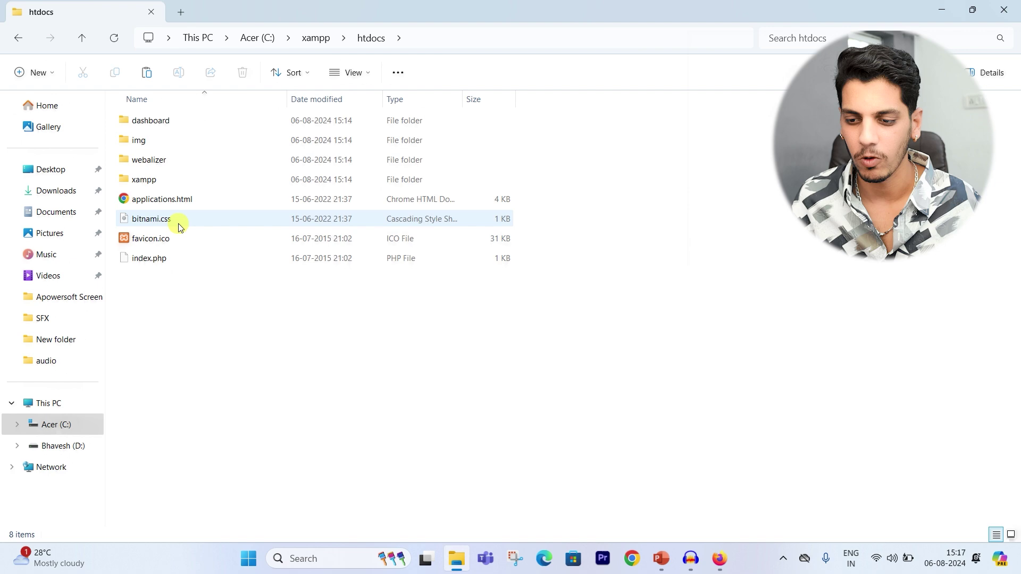
right_click(682, 197)
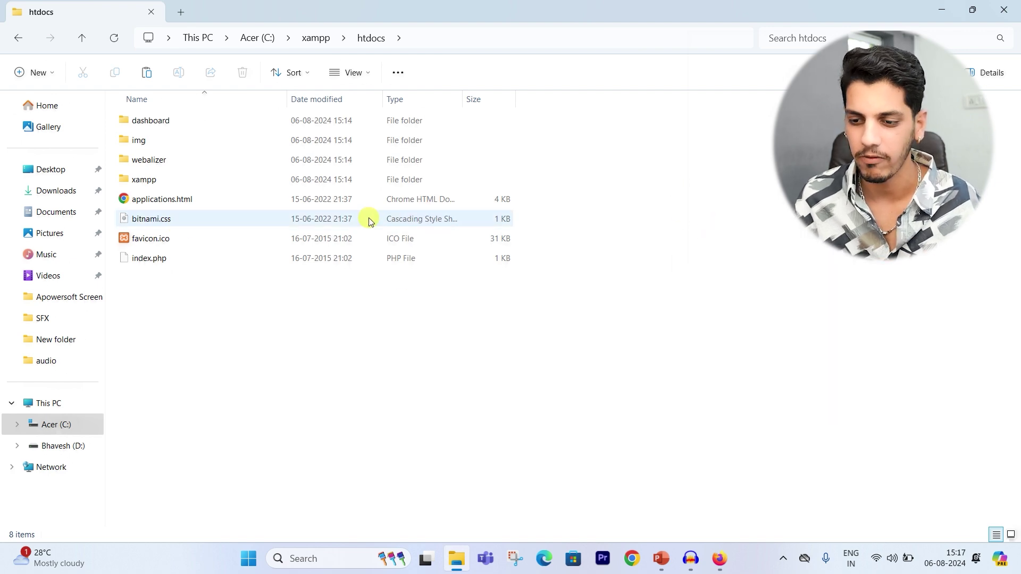
key("ctrl+v")
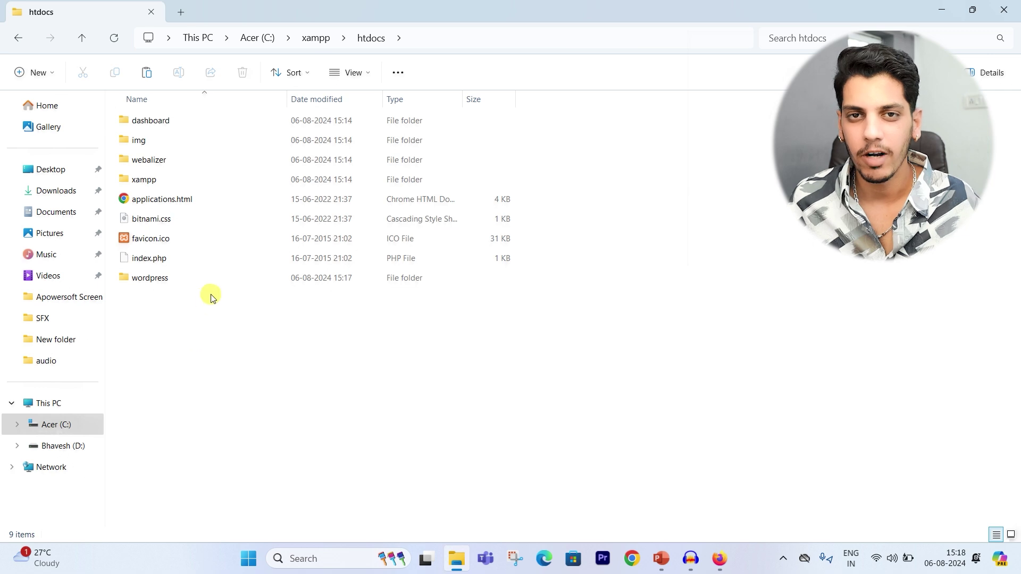
double_click(159, 280)
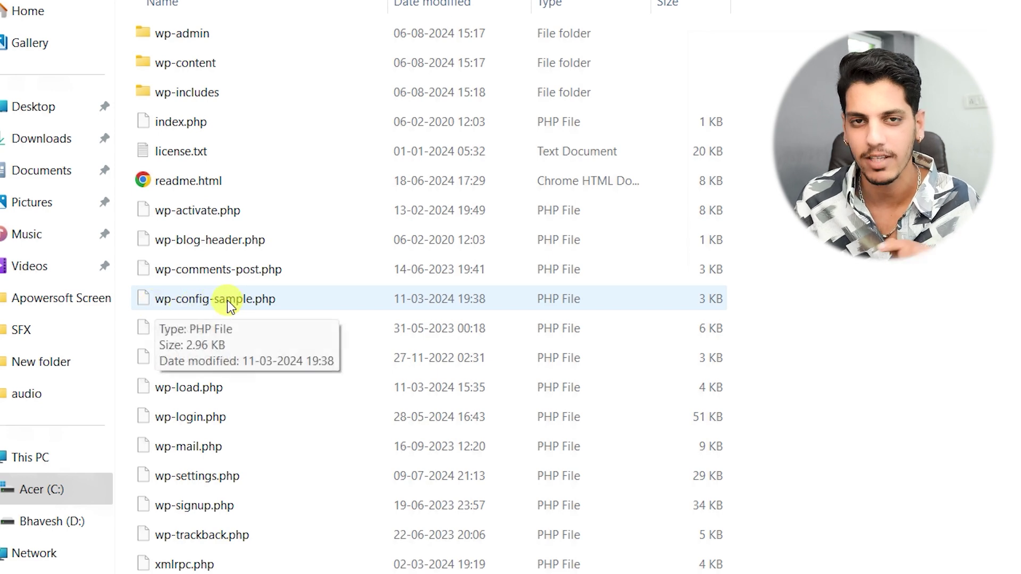
Step: Open wp-config-sample.php in Notepad
left_click(227, 299)
right_click(227, 299)
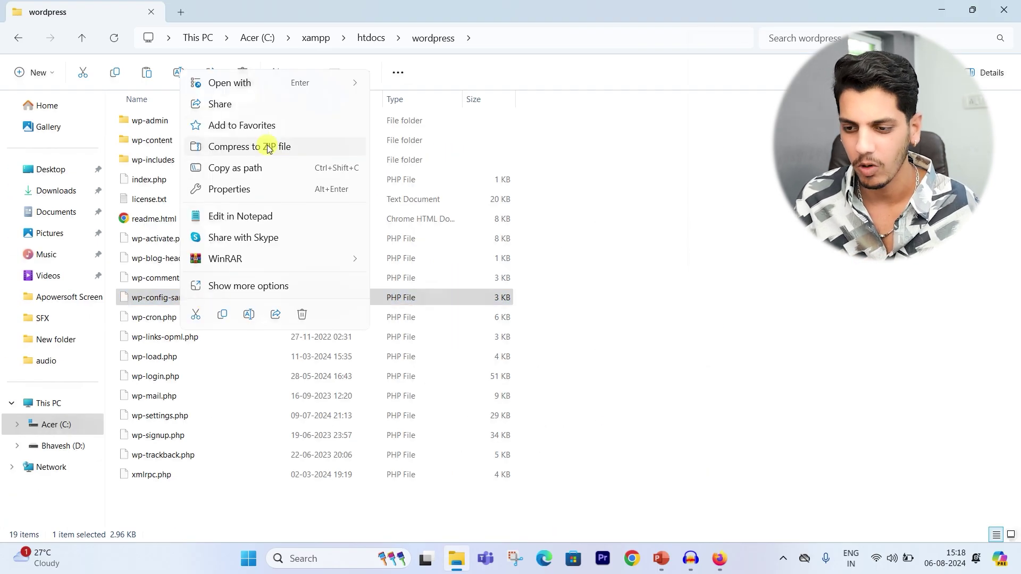
mouse_move(267, 84)
left_click(381, 87)
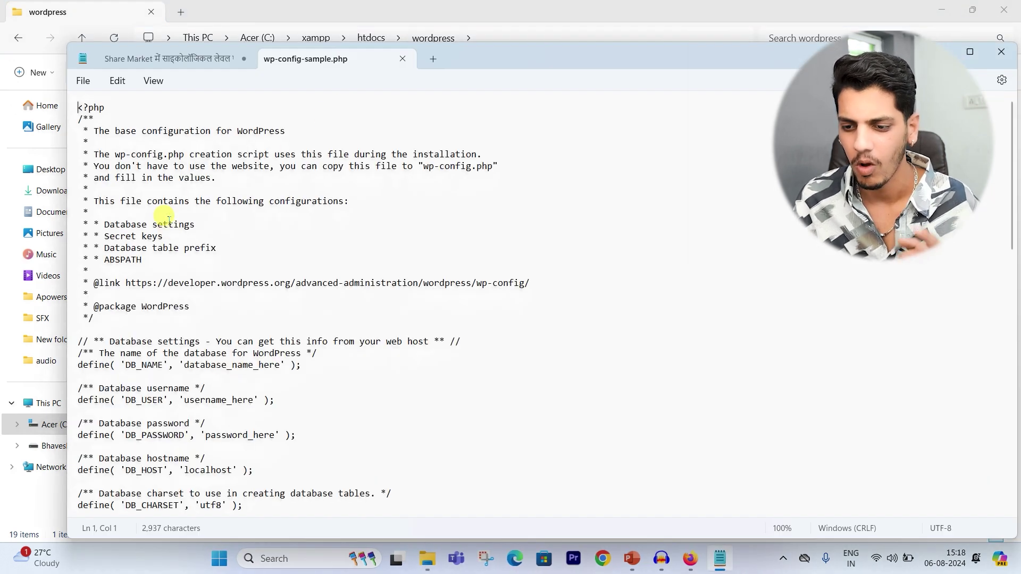
Step: Set DB_NAME to 'wordpress', DB_USER to 'root', and leave DB_PASSWORD empty
scroll(156, 291, "down", 3)
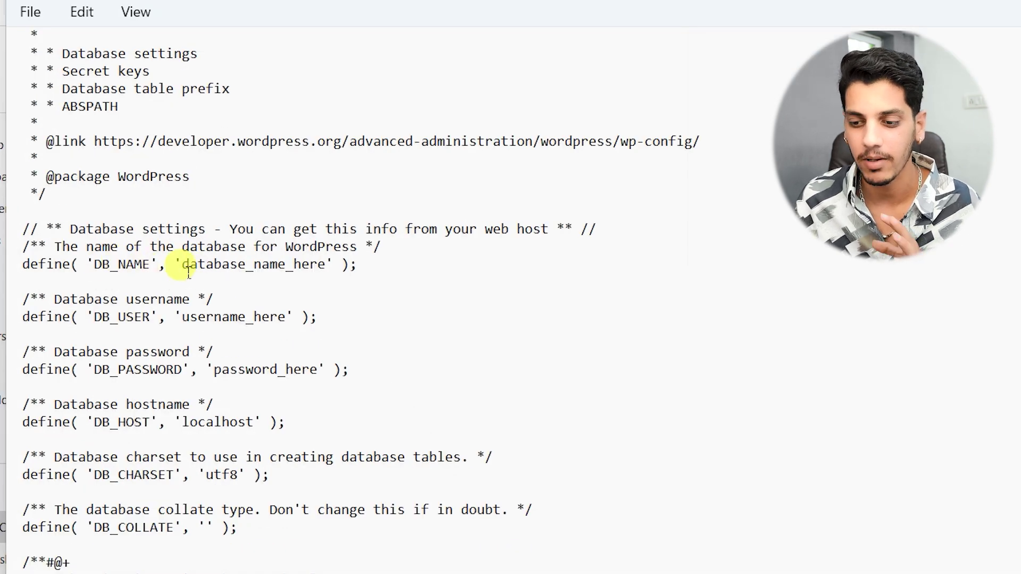
left_click_drag(181, 264, 322, 261)
key("BackSpace")
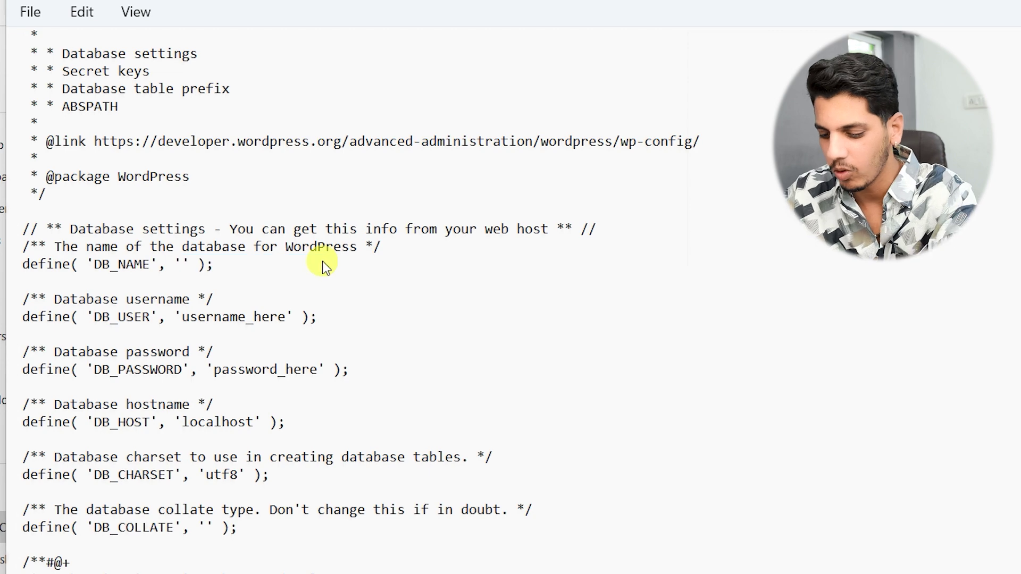
type("wordpress")
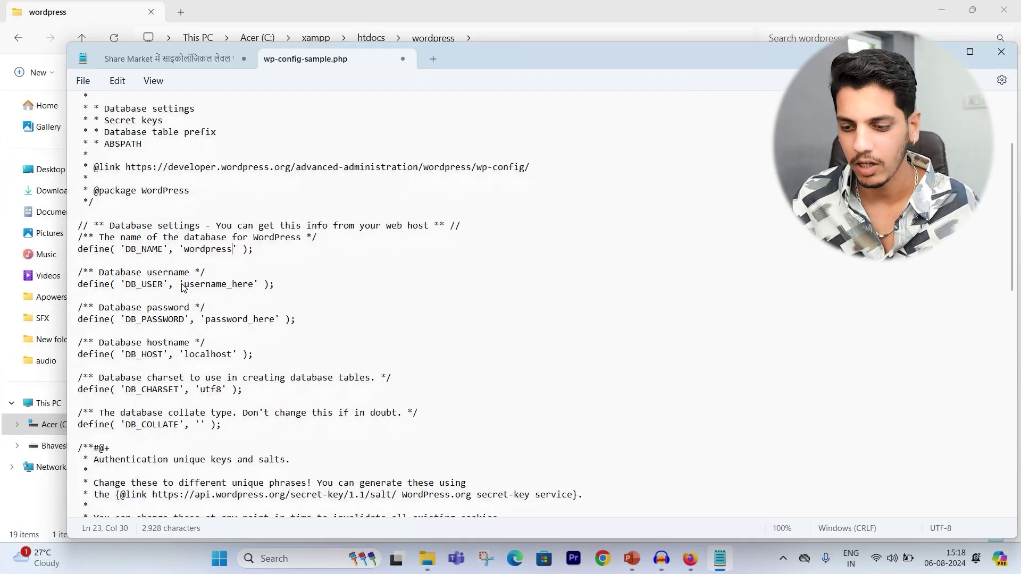
left_click(183, 287)
left_click_drag(254, 285, 183, 287)
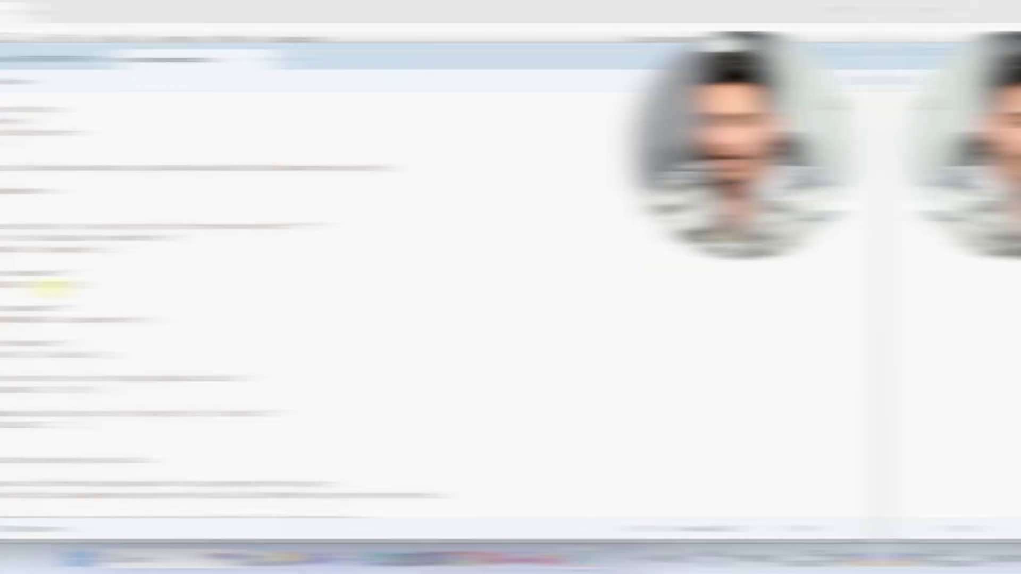
type("root")
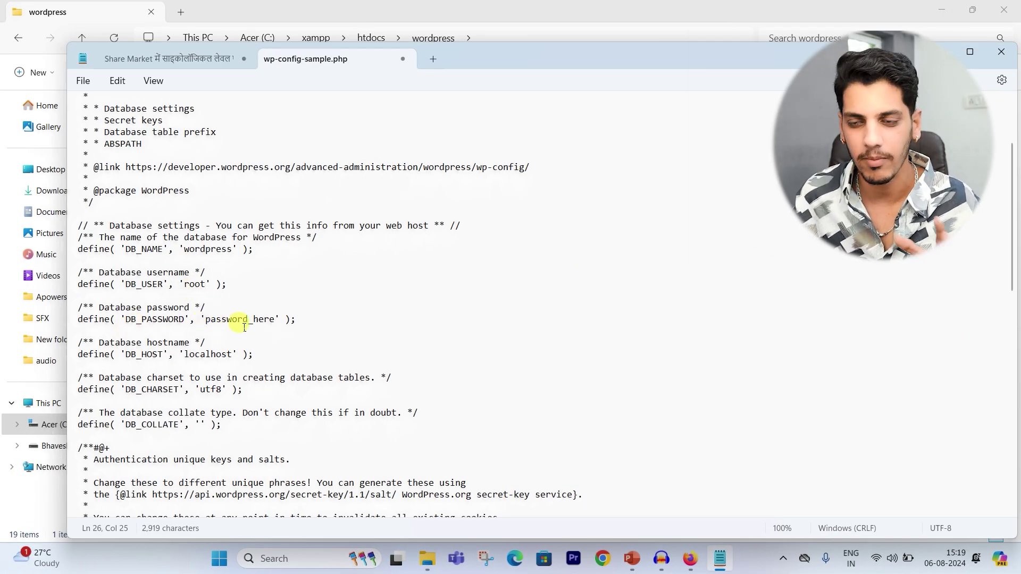
left_click_drag(276, 321, 208, 327)
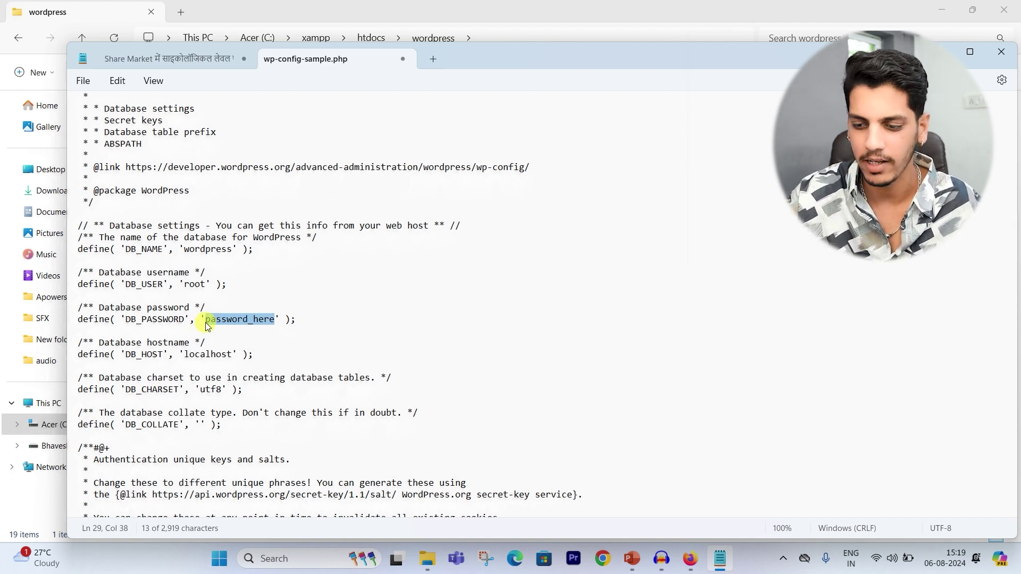
key("BackSpace")
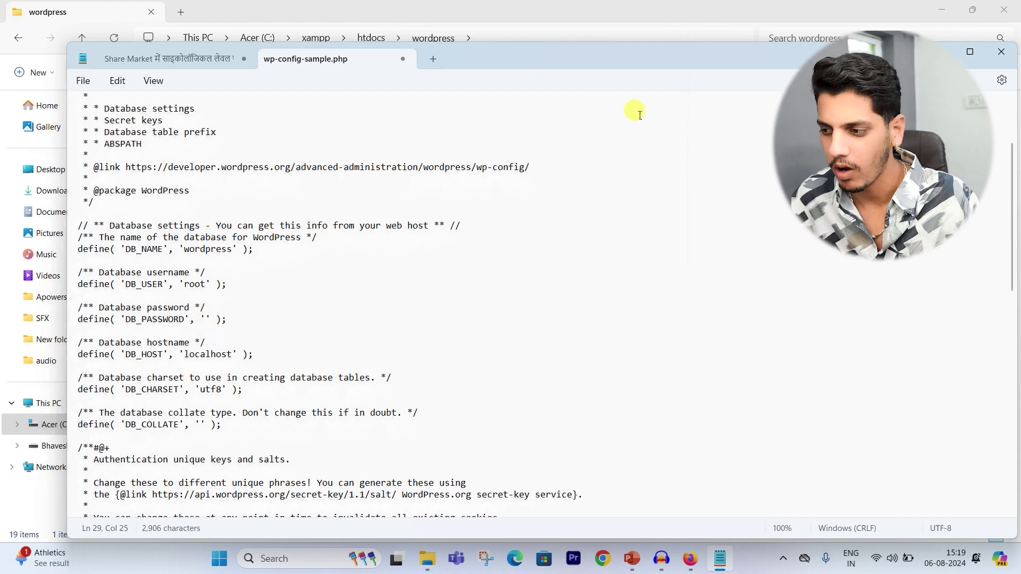
Step: Save the edited wp-config-sample.php file
left_click(83, 80)
left_click(93, 168)
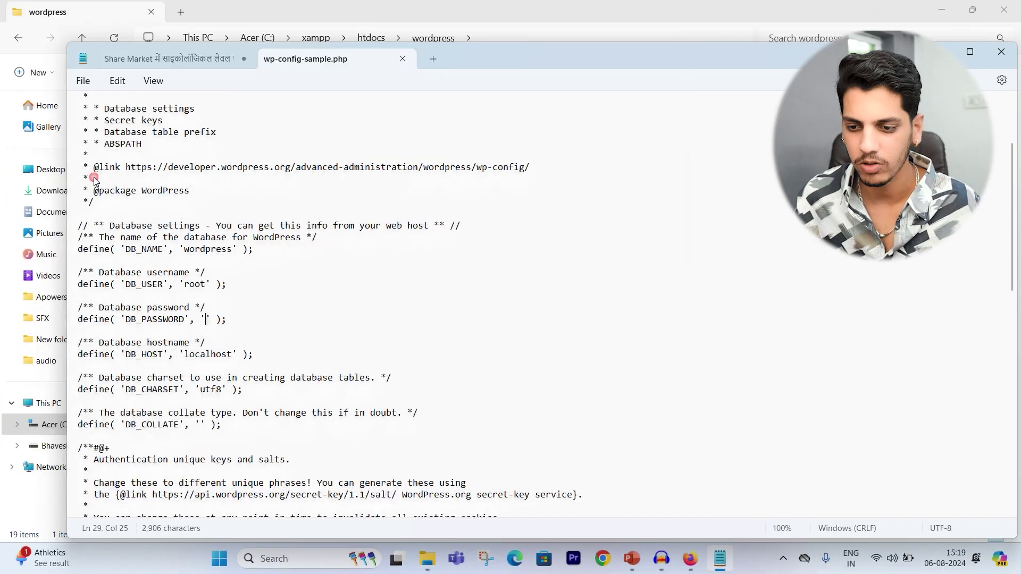
left_click(970, 51)
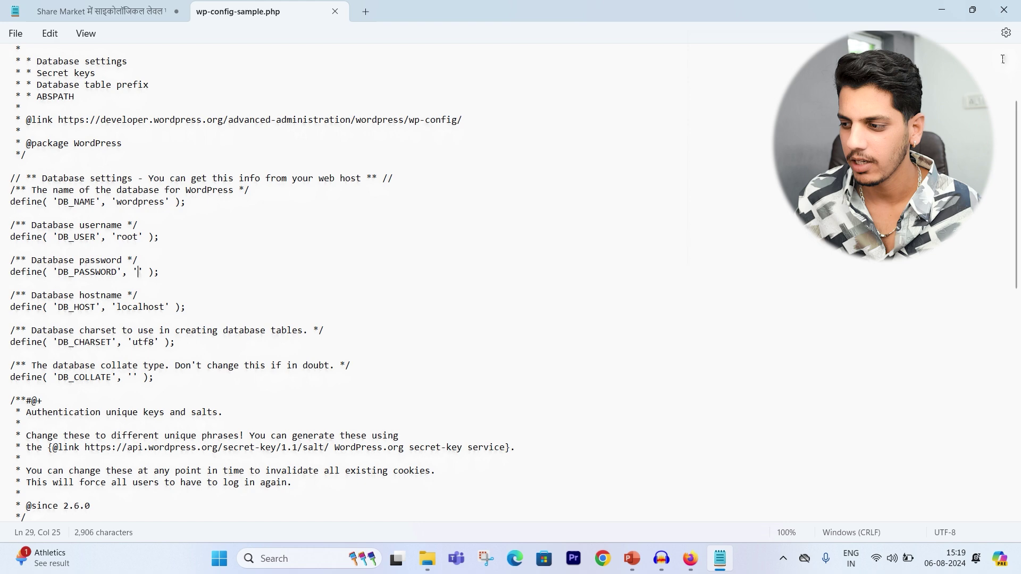
left_click(973, 11)
Step: Close Notepad and launch XAMPP Control Panel from the Start search
left_click(1001, 52)
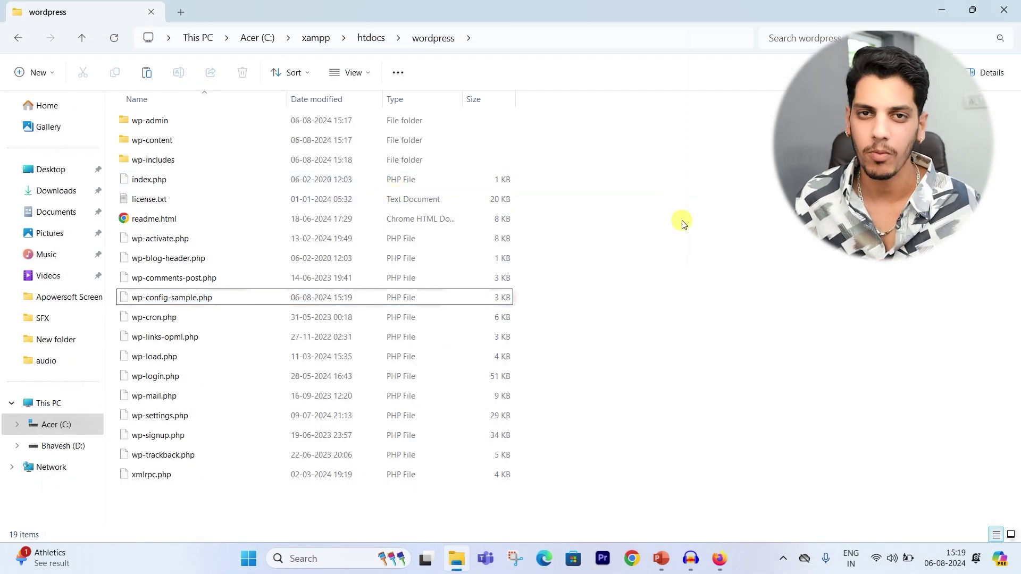
left_click(242, 561)
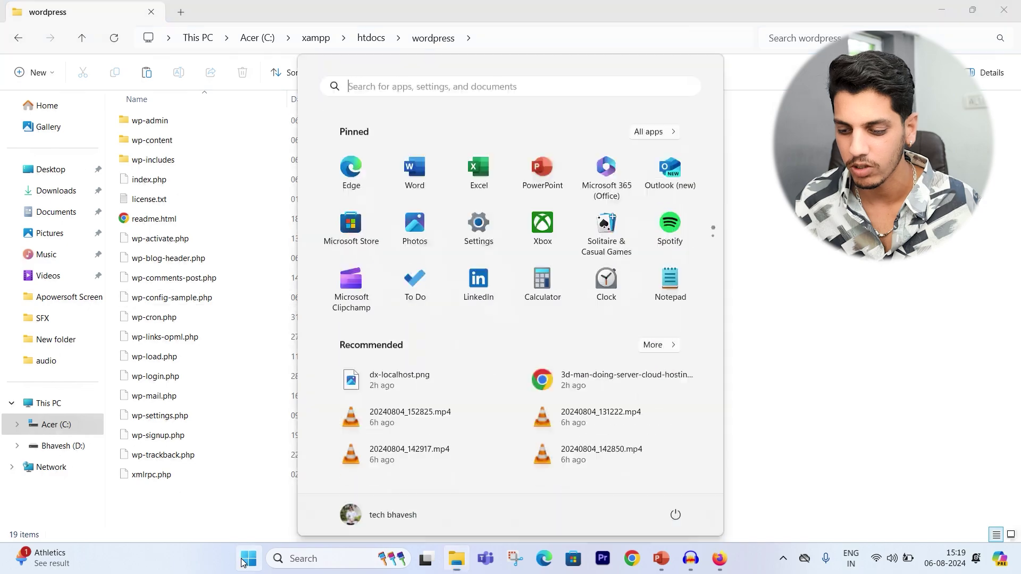
type("xa")
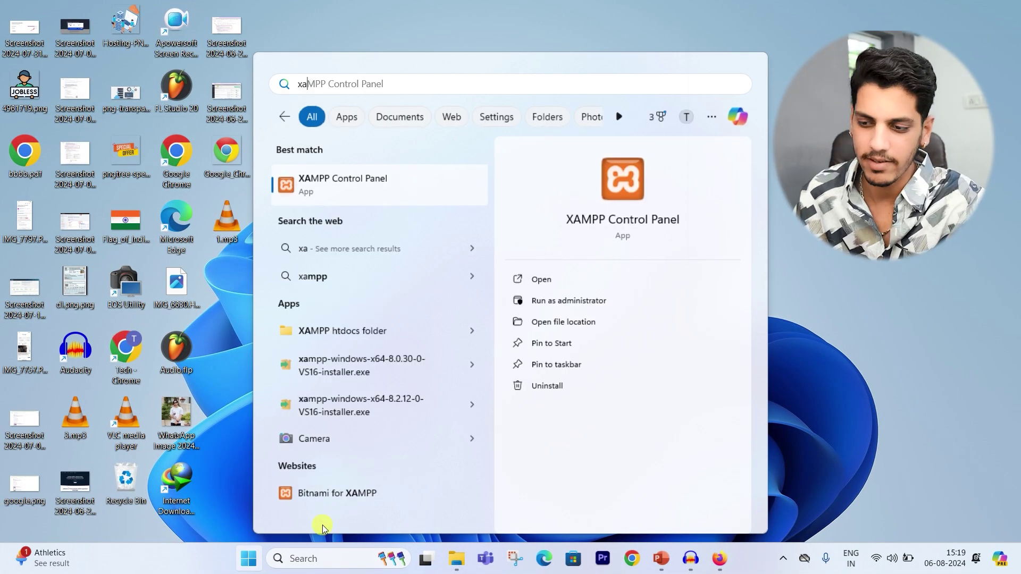
left_click(370, 184)
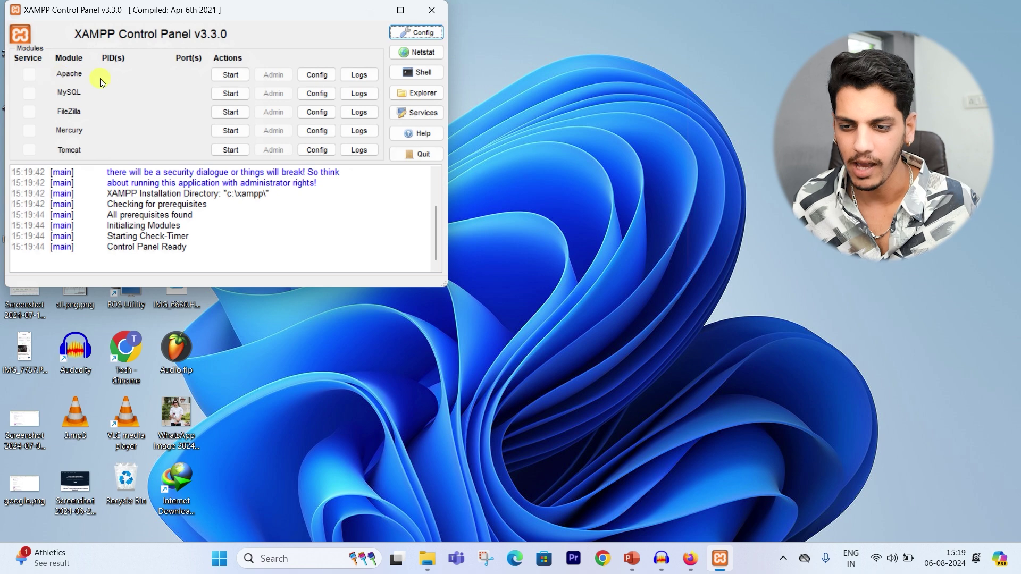
Step: Start Apache, MySQL, FileZilla and Mercury, then open a blank Chrome window
left_click(218, 75)
left_click(228, 95)
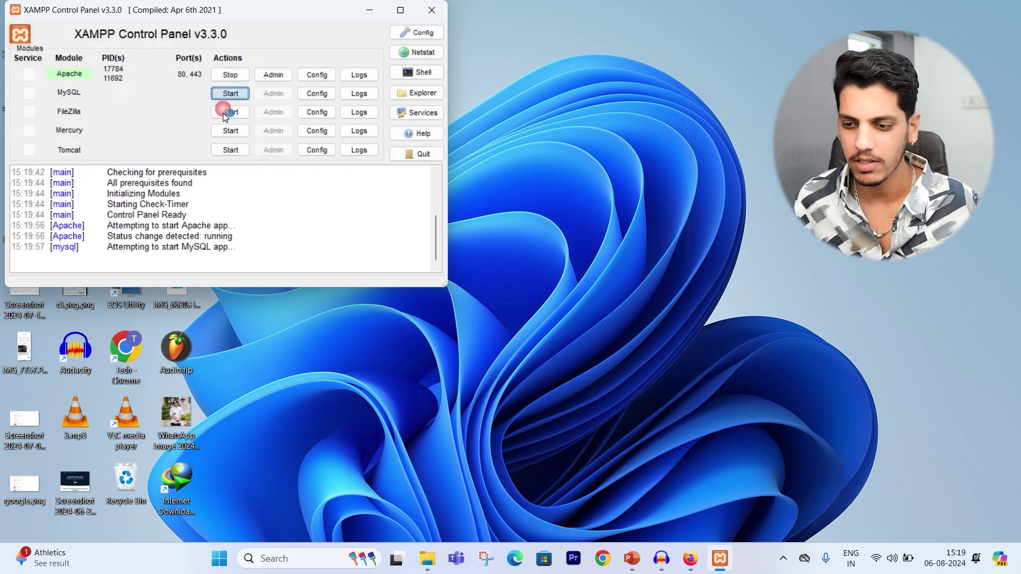
left_click(226, 116)
left_click(228, 130)
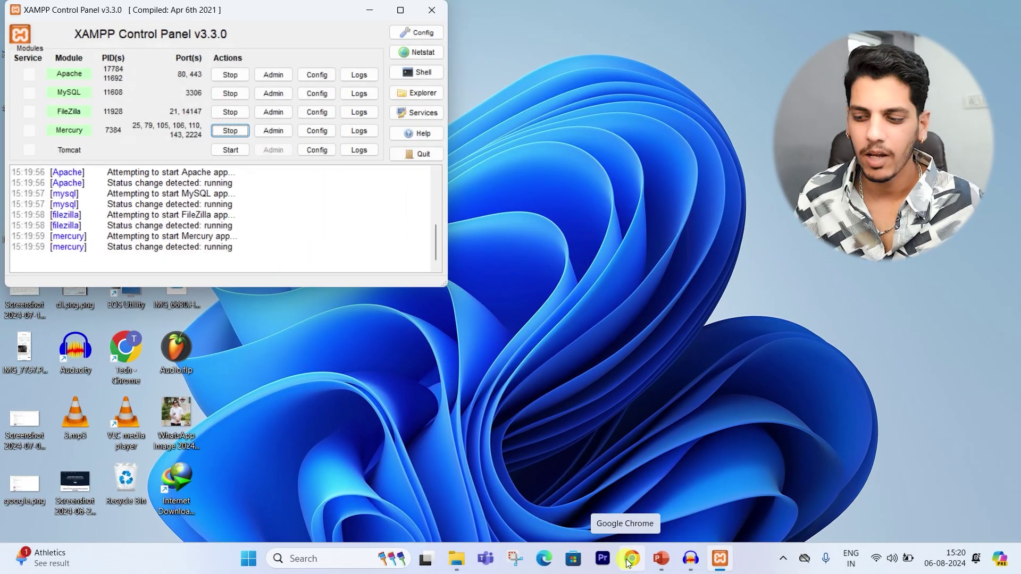
left_click(632, 558)
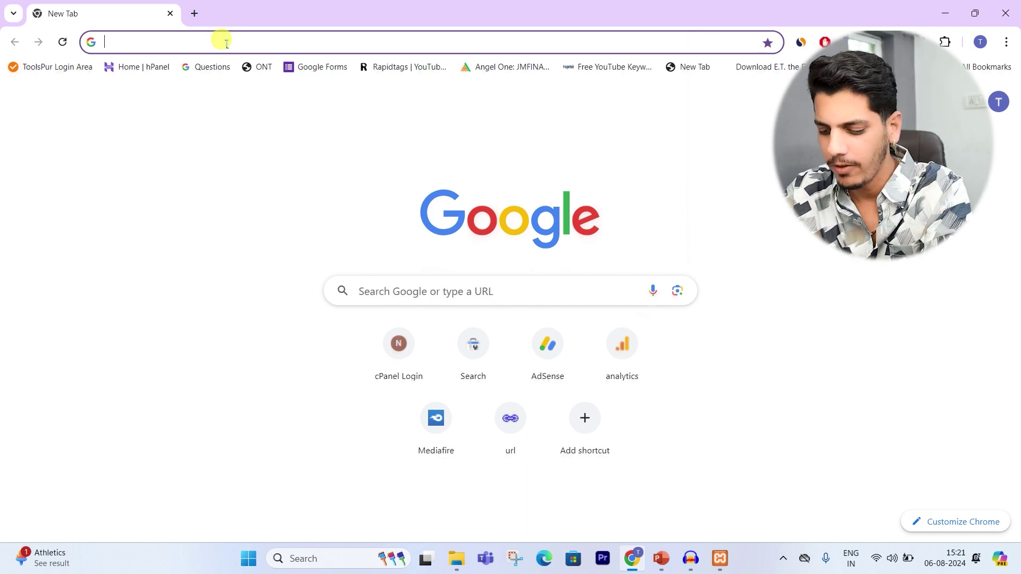
Step: Load phpMyAdmin at localhost/phpmyadmin
type("local")
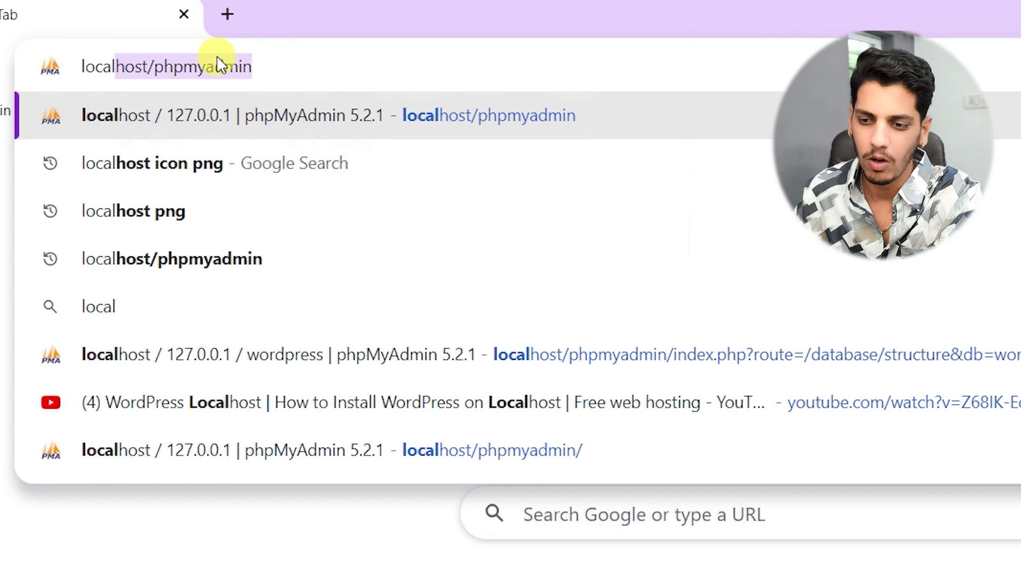
left_click(216, 56)
left_click_drag(164, 66, 66, 84)
left_click(316, 79)
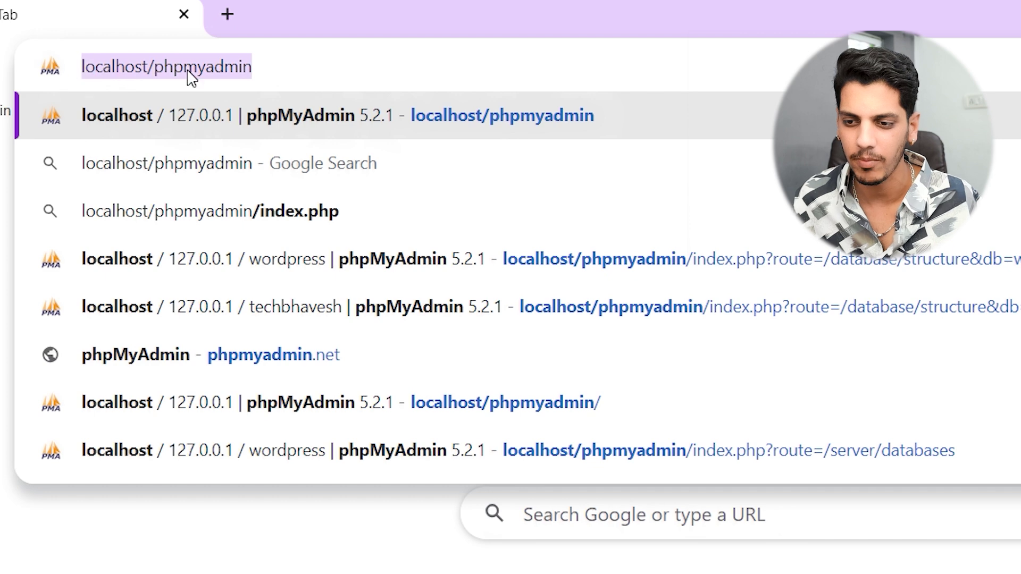
left_click(162, 114)
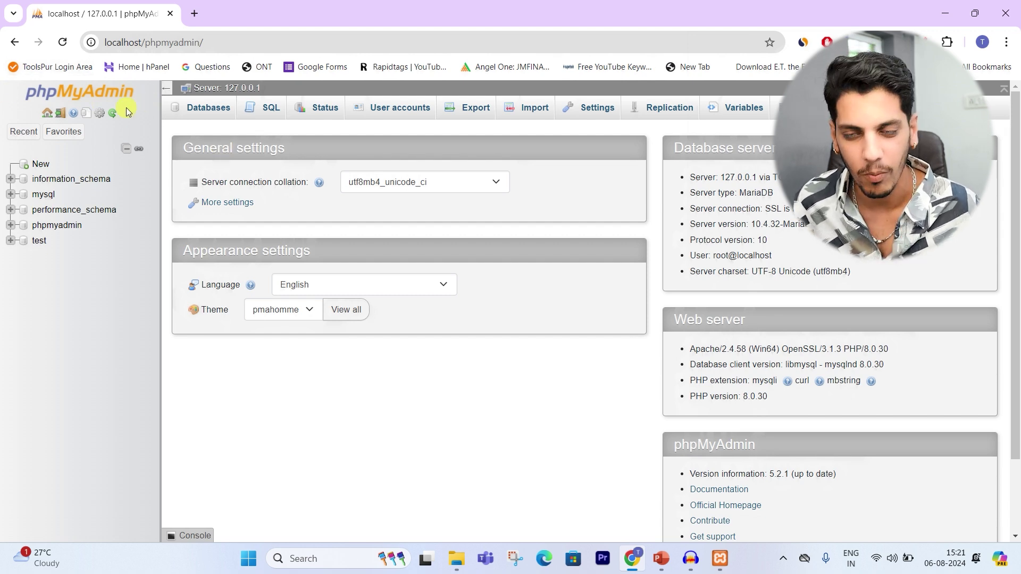
Step: Create a new database named wordpress
left_click(48, 133)
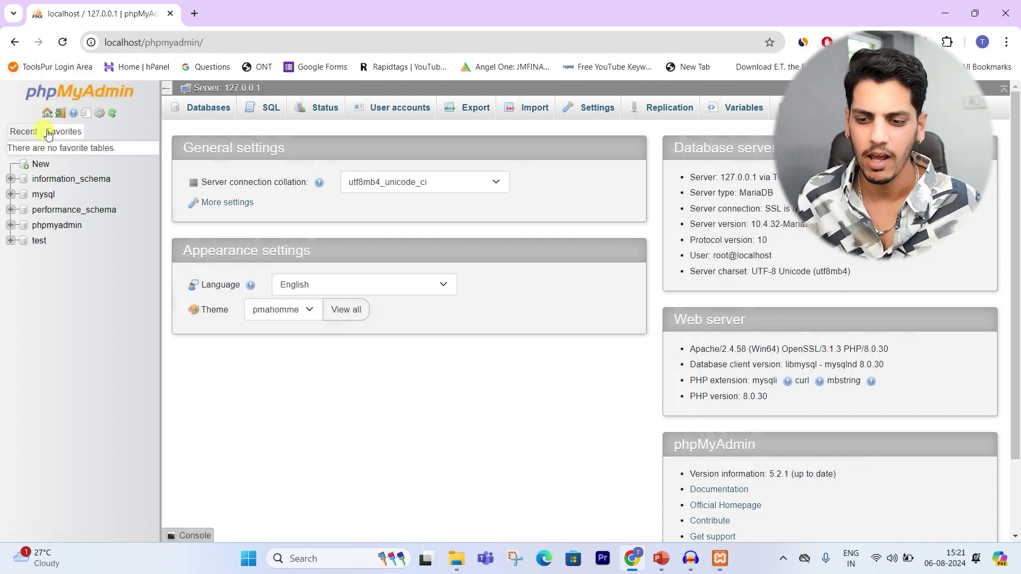
left_click(40, 165)
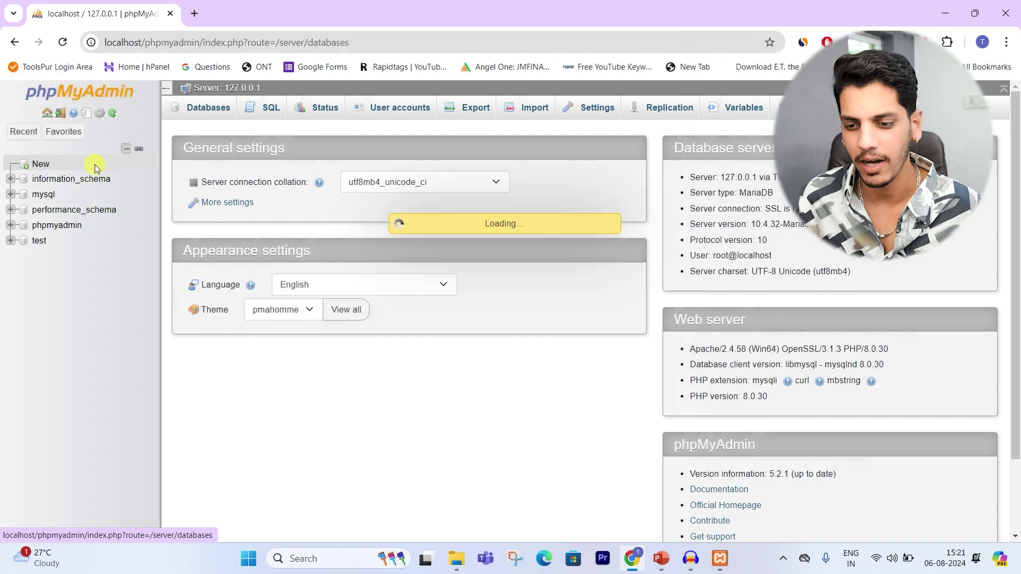
left_click(205, 222)
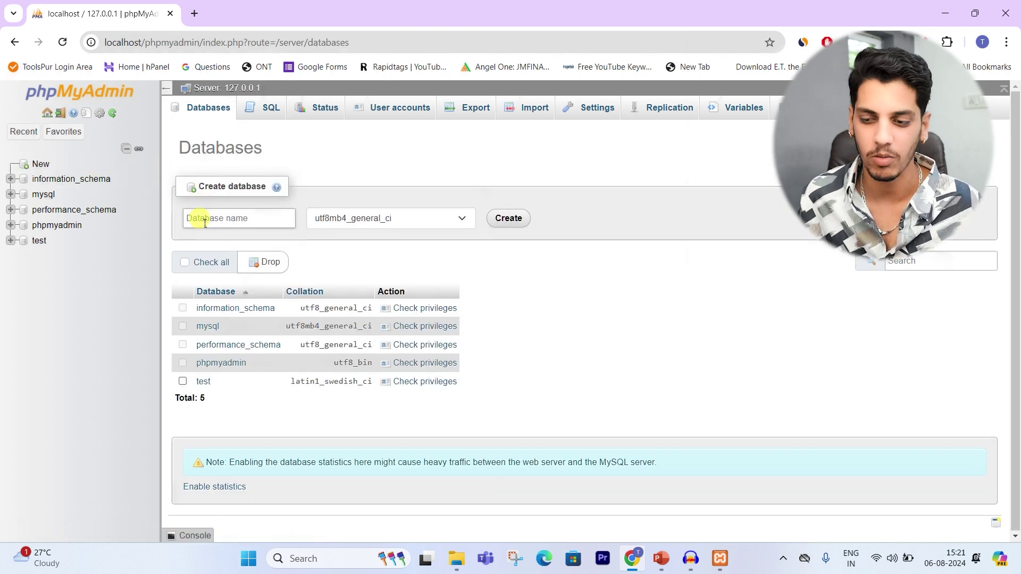
left_click(205, 224)
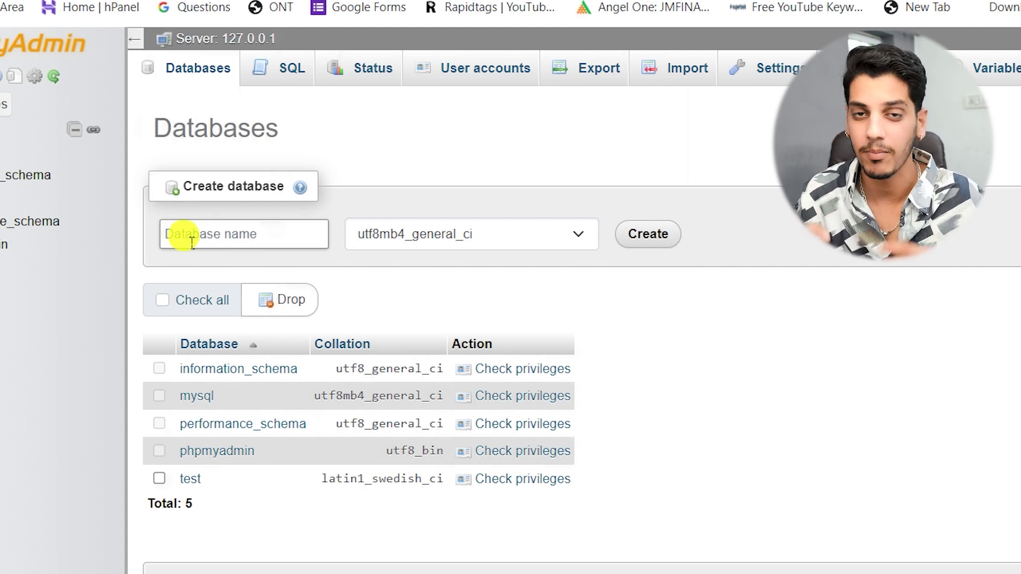
type("wordpress")
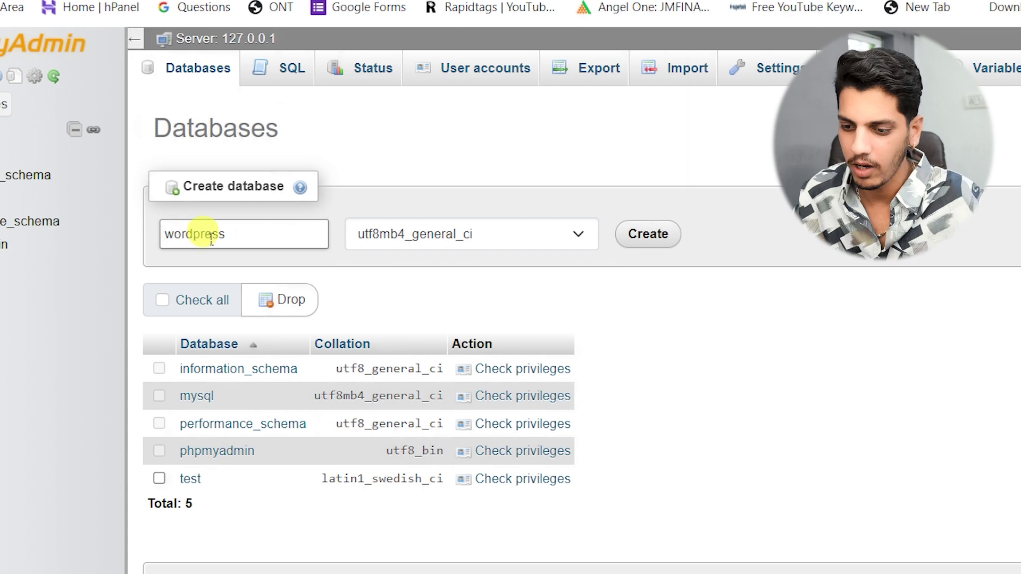
left_click(650, 232)
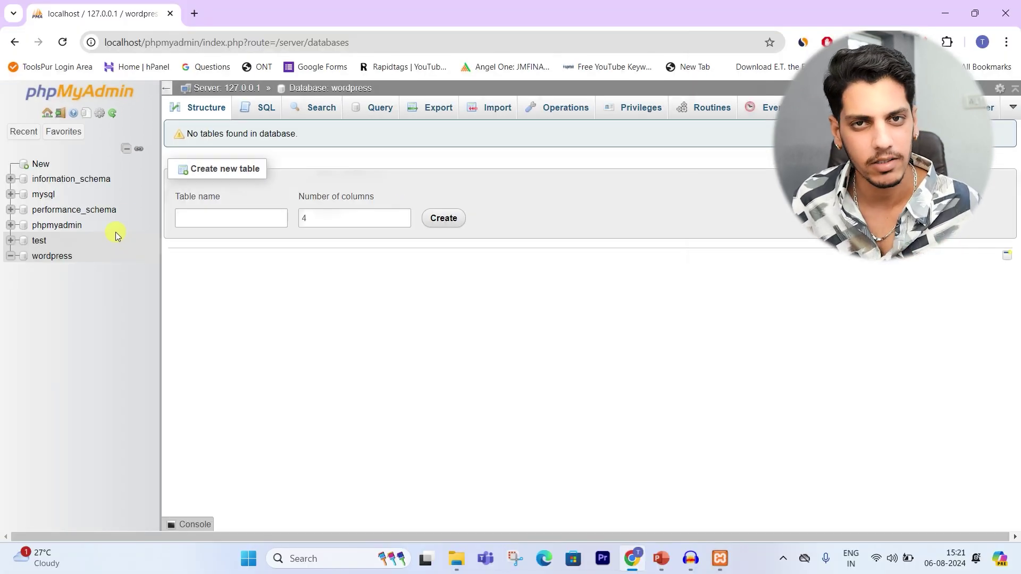
Step: In a new tab, load localhost/wordpress and continue setup with English (United States)
left_click(195, 13)
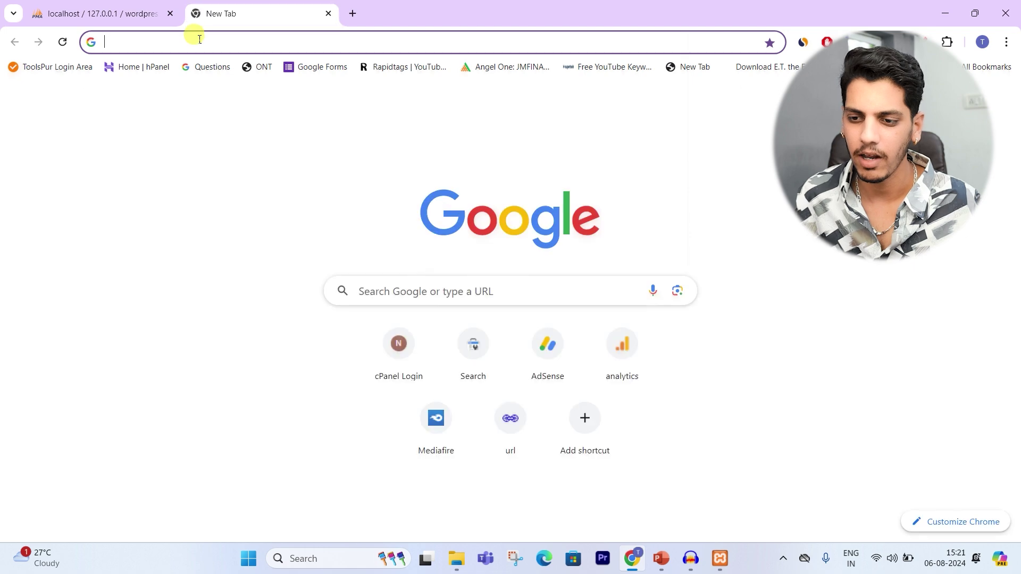
type("localhost/phpmyadmin")
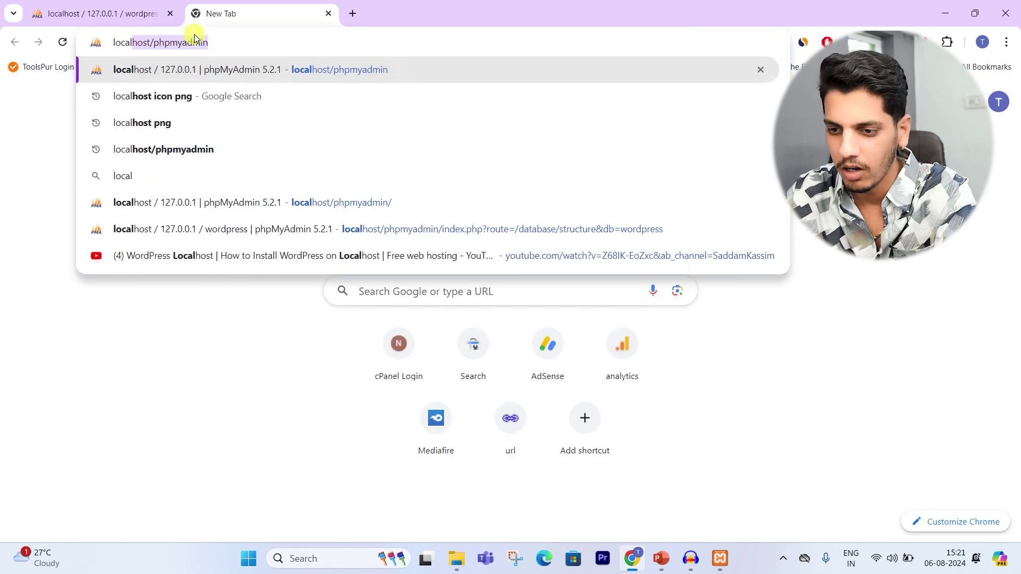
left_click(220, 43)
double_click(207, 42)
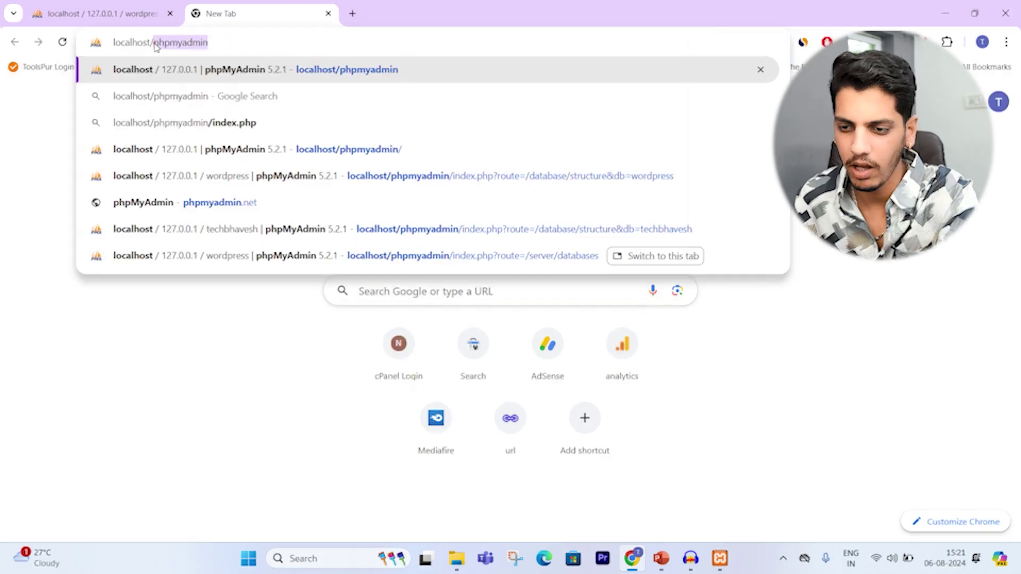
type("wordpress")
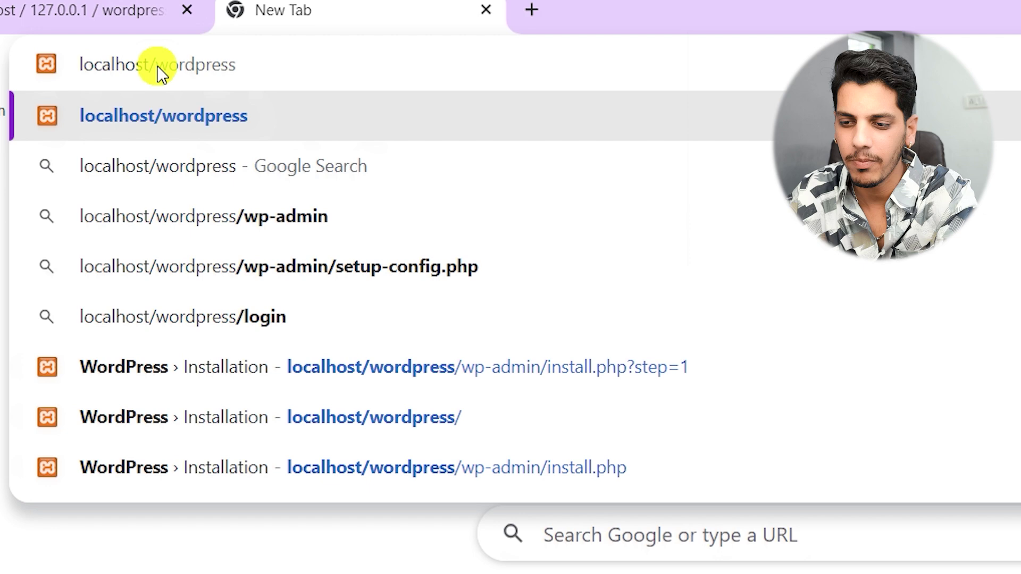
key("Return")
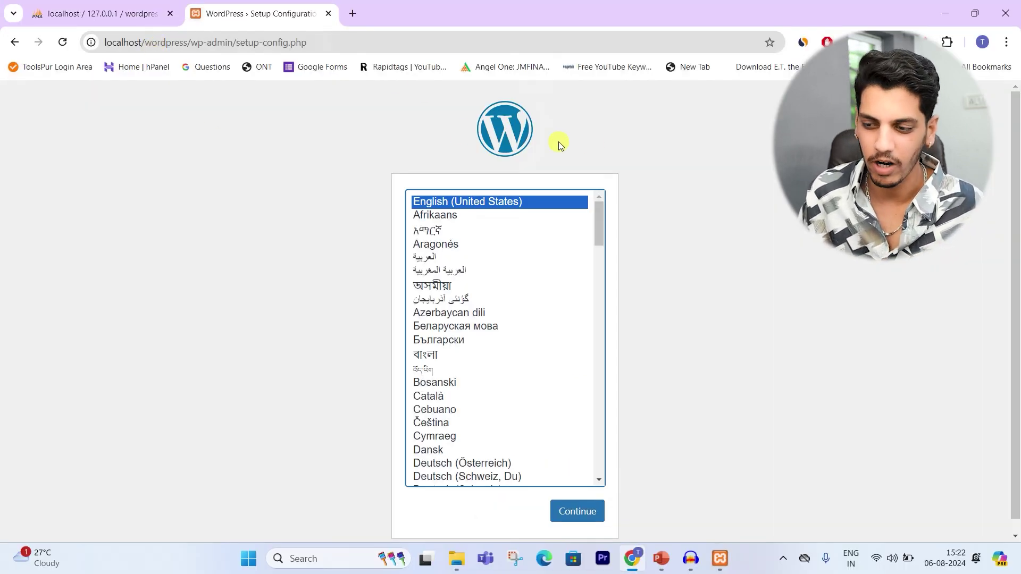
left_click(593, 514)
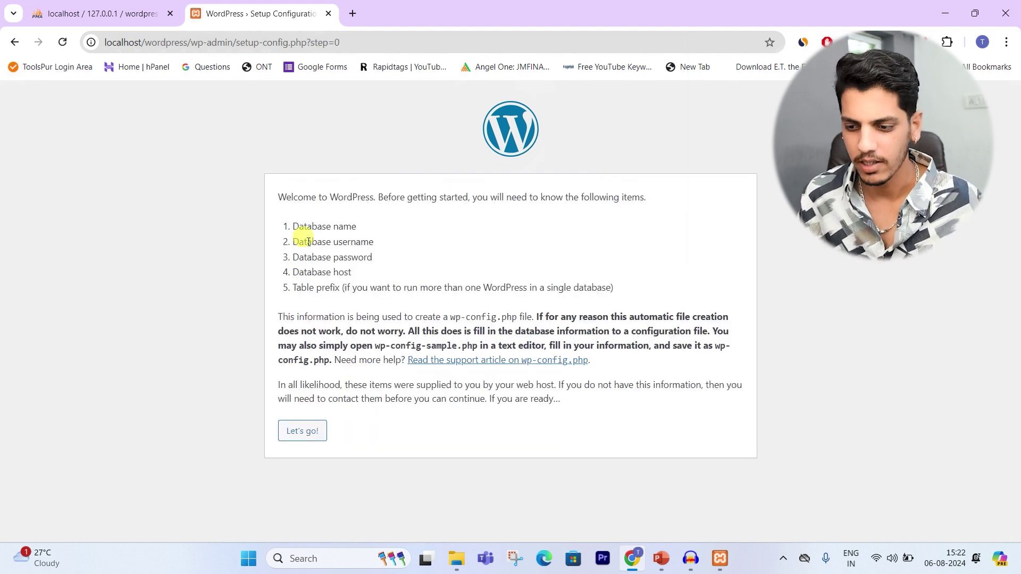
left_click_drag(285, 204, 649, 201)
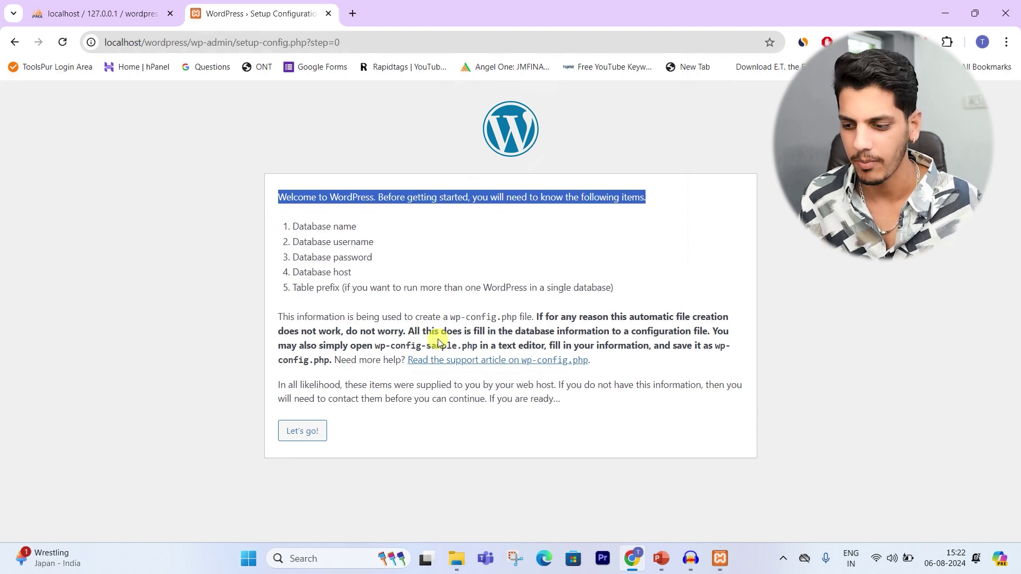
Step: Submit database name wordpress and username root as the connection details
left_click(290, 431)
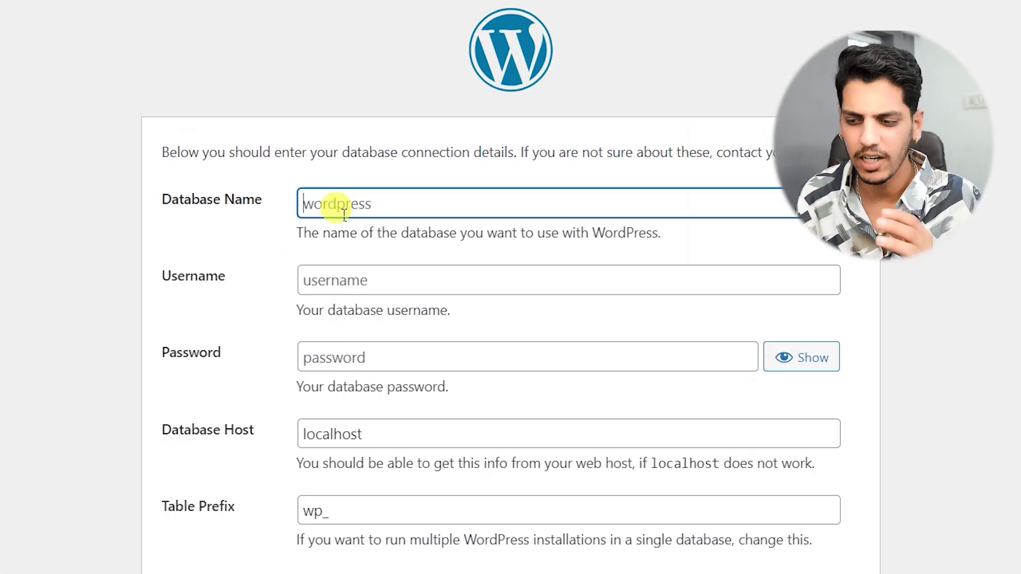
type("wordpress")
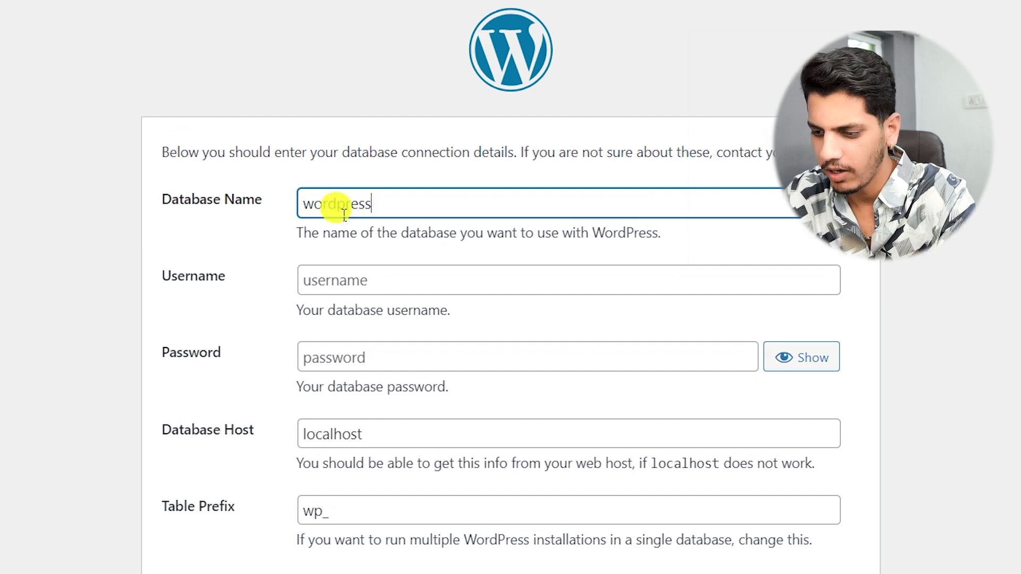
key("Tab")
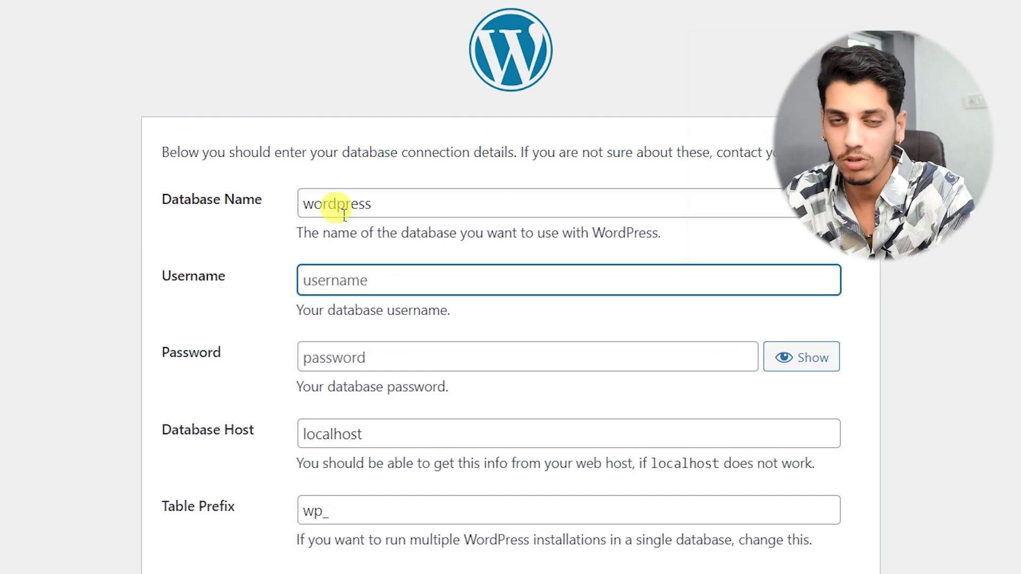
type("root")
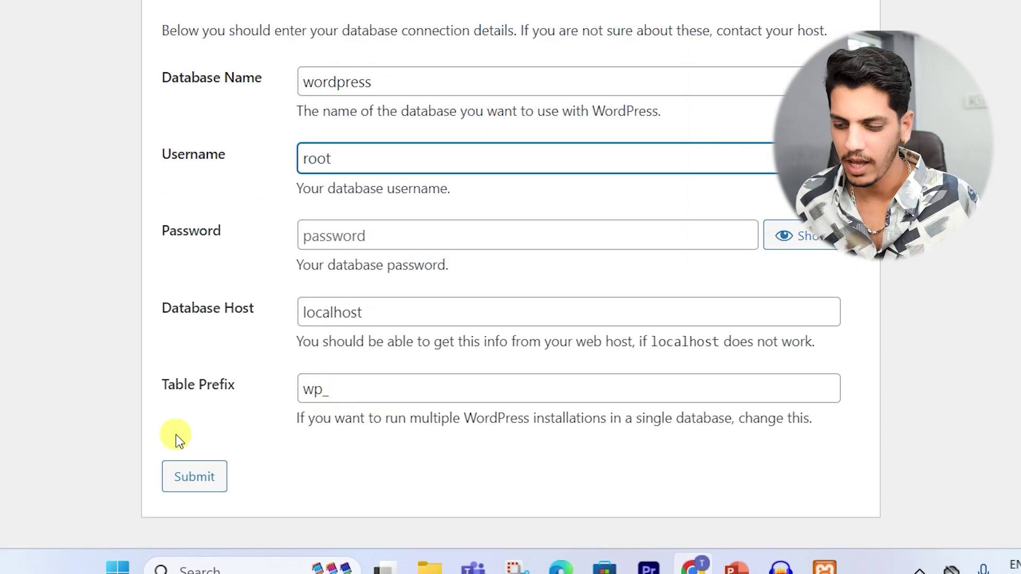
left_click(181, 473)
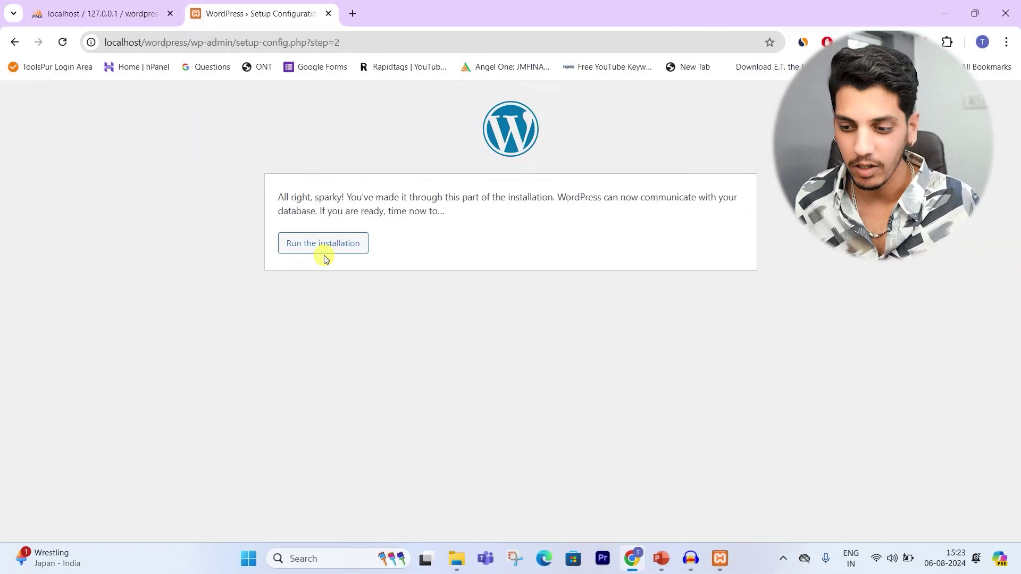
Step: Run the installation to reach the site information form
left_click(313, 248)
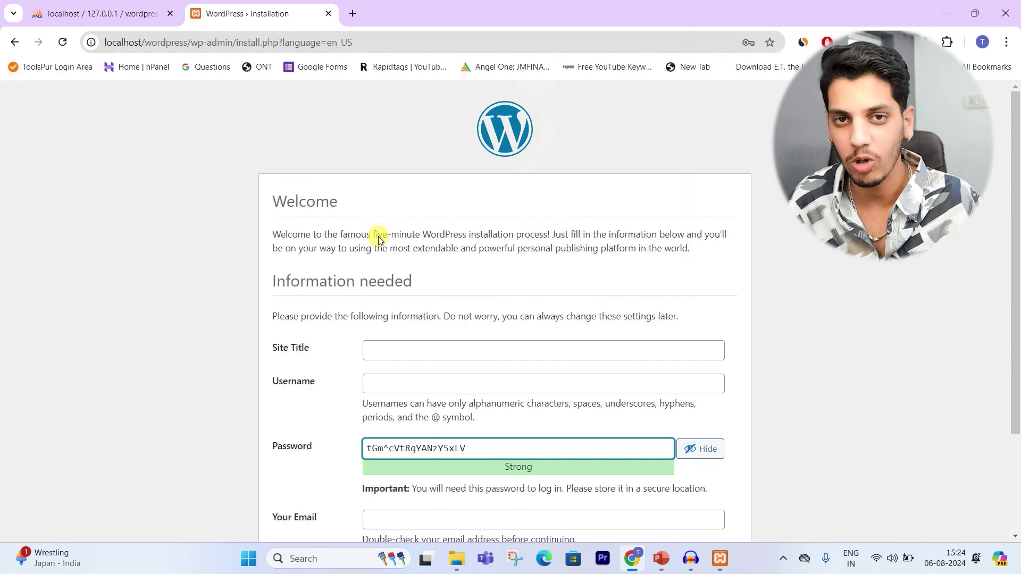
scroll(385, 243, "down", 3)
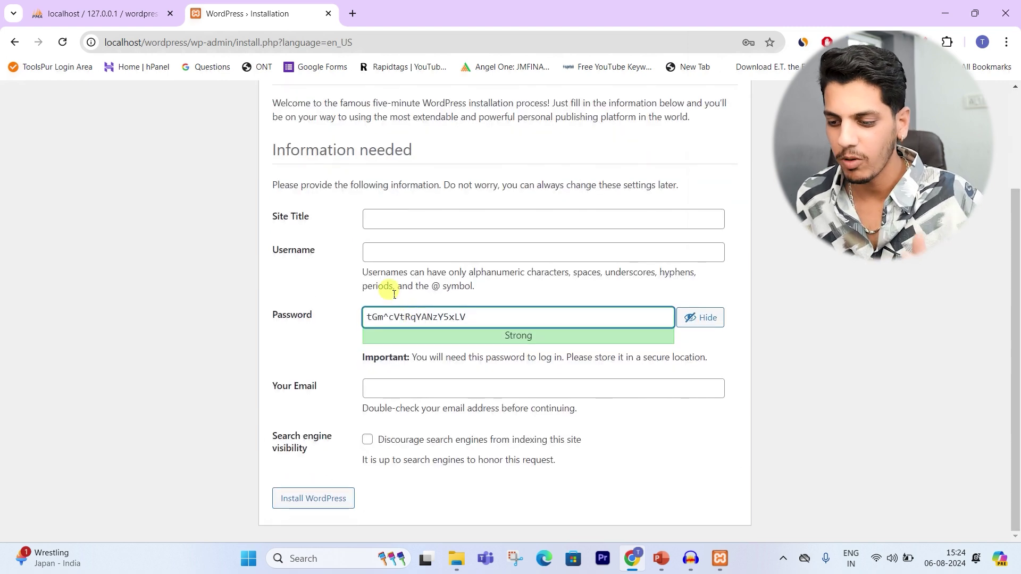
left_click(393, 220)
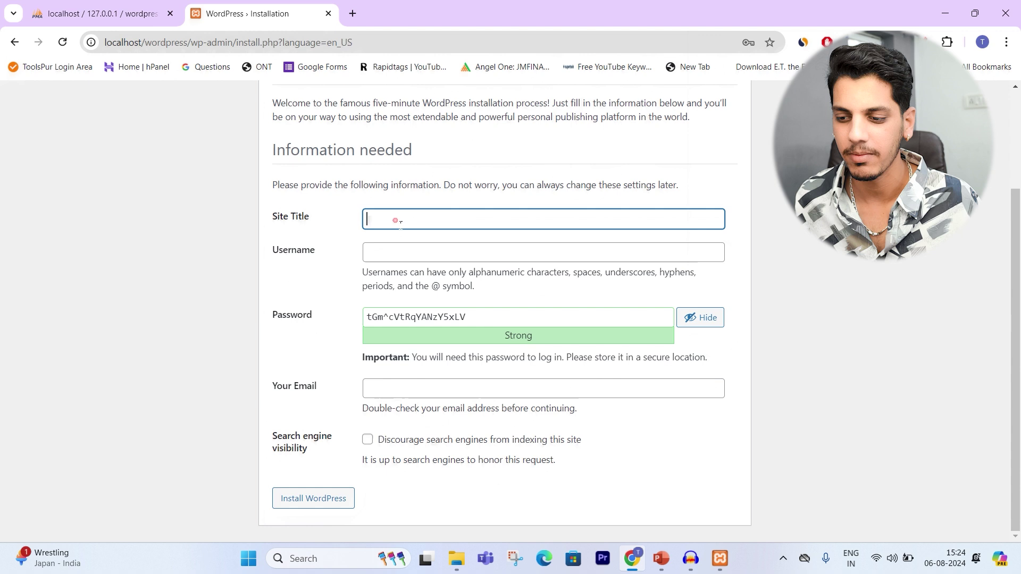
Step: Enter site title Techbhavesh, the admin username, hidden password and e-mail, then install WordPress
left_click(383, 260)
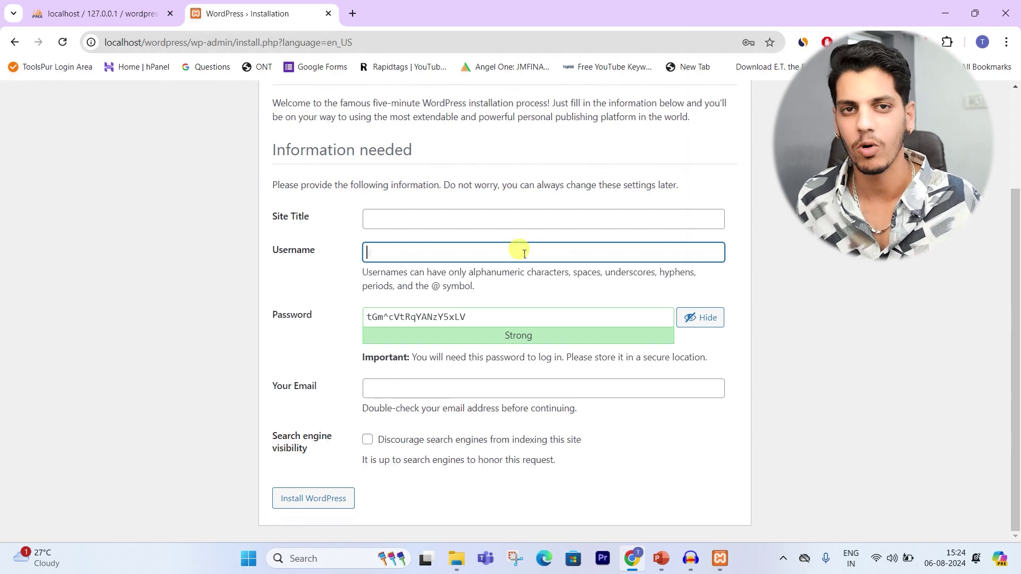
left_click(392, 220)
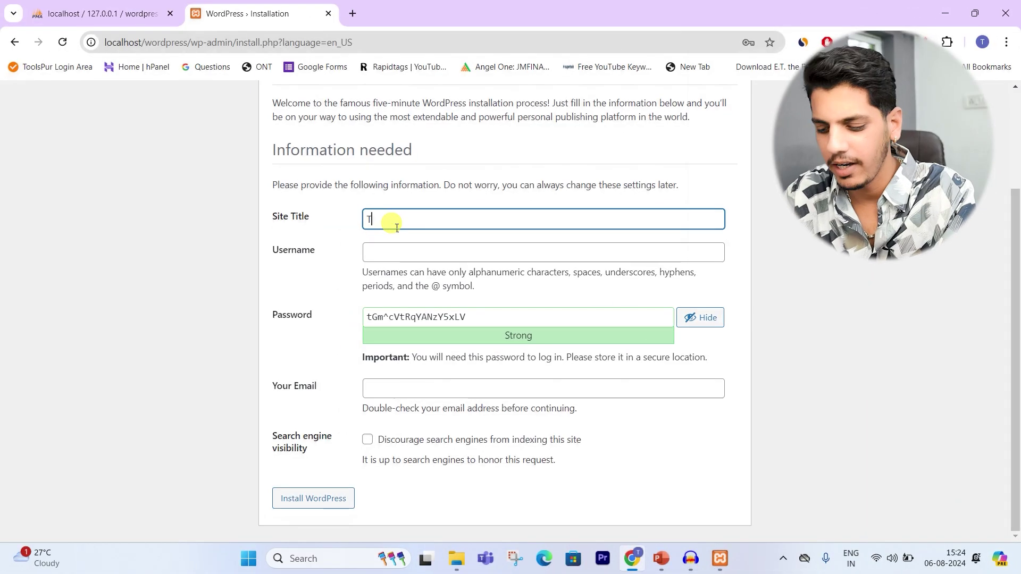
key("Tab")
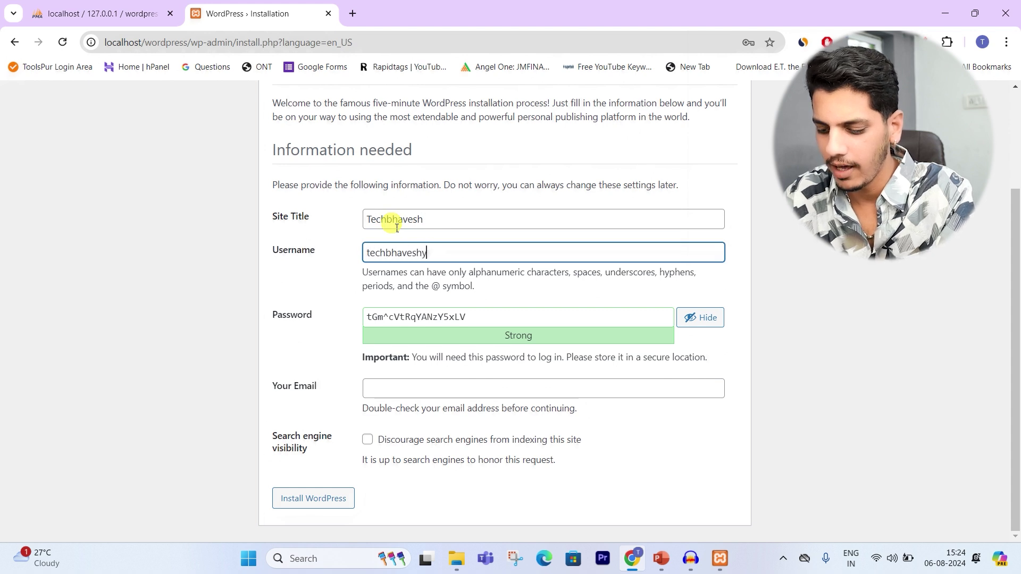
left_click(700, 322)
left_click(401, 395)
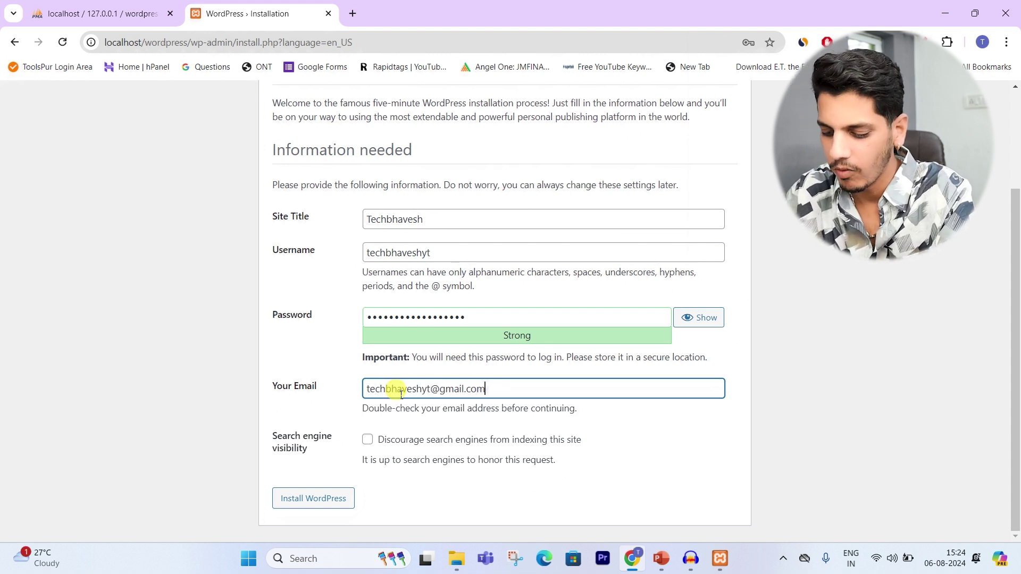
left_click(326, 497)
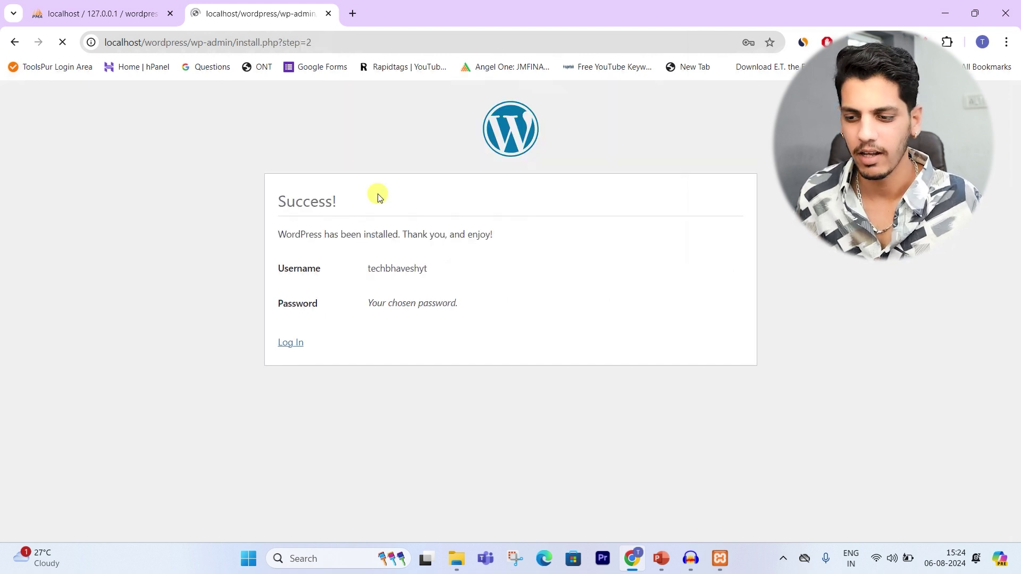
Step: Log in with the saved admin credentials from browser autofill to reach the Dashboard
left_click(711, 252)
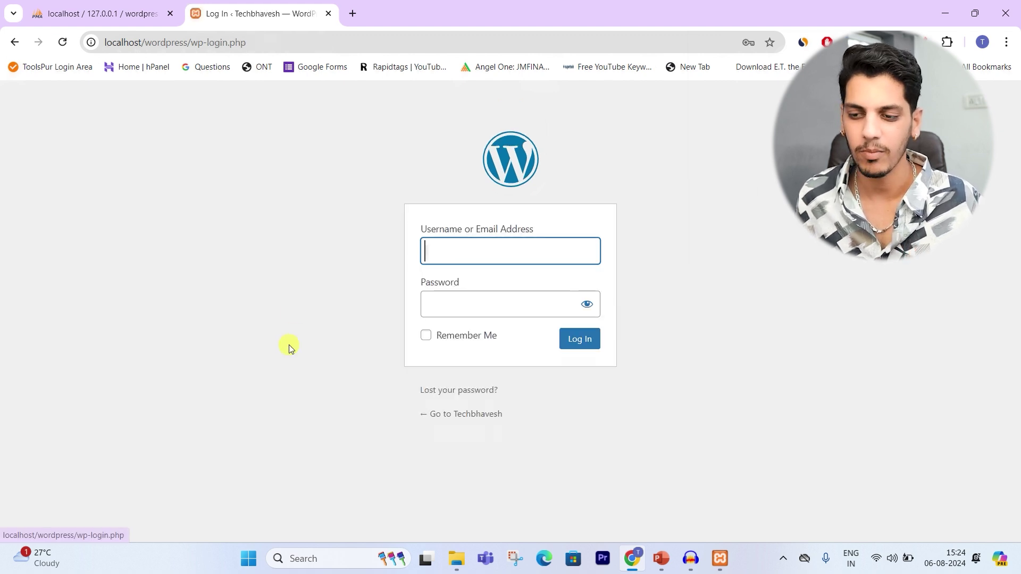
left_click(445, 251)
left_click(547, 301)
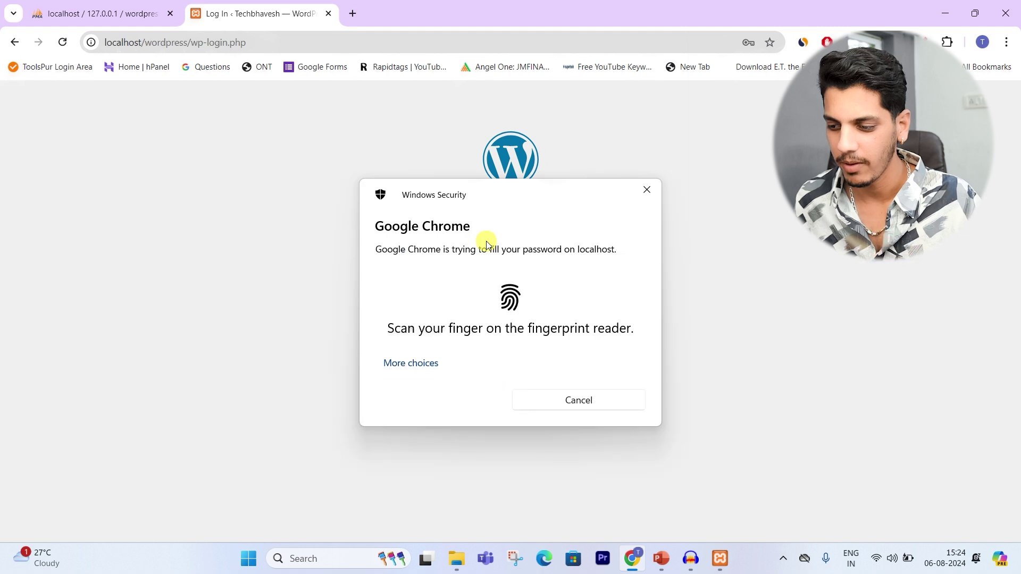
left_click(580, 343)
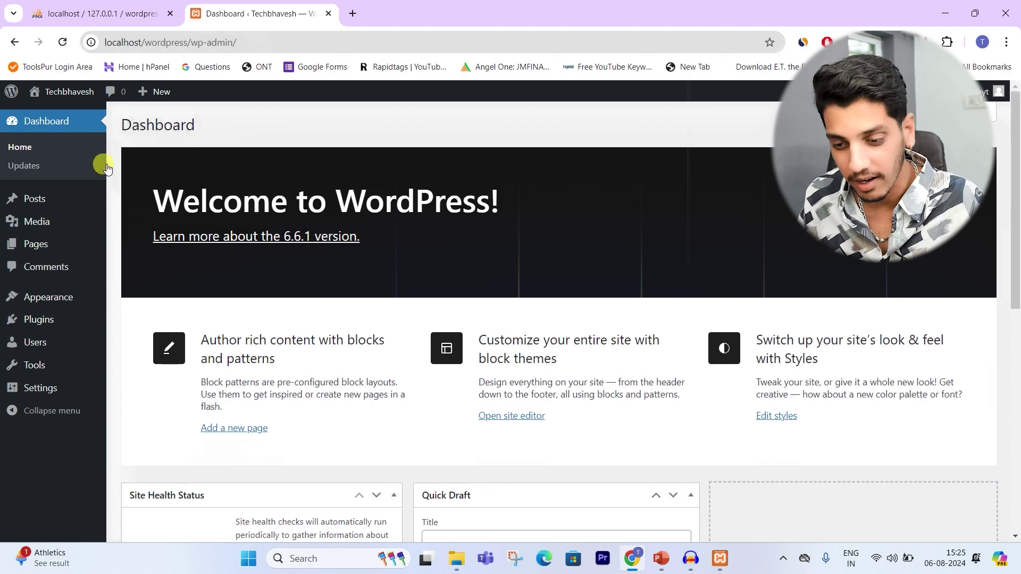
Step: Open Visit Site from the admin bar's site name in a new browser tab
mouse_move(57, 202)
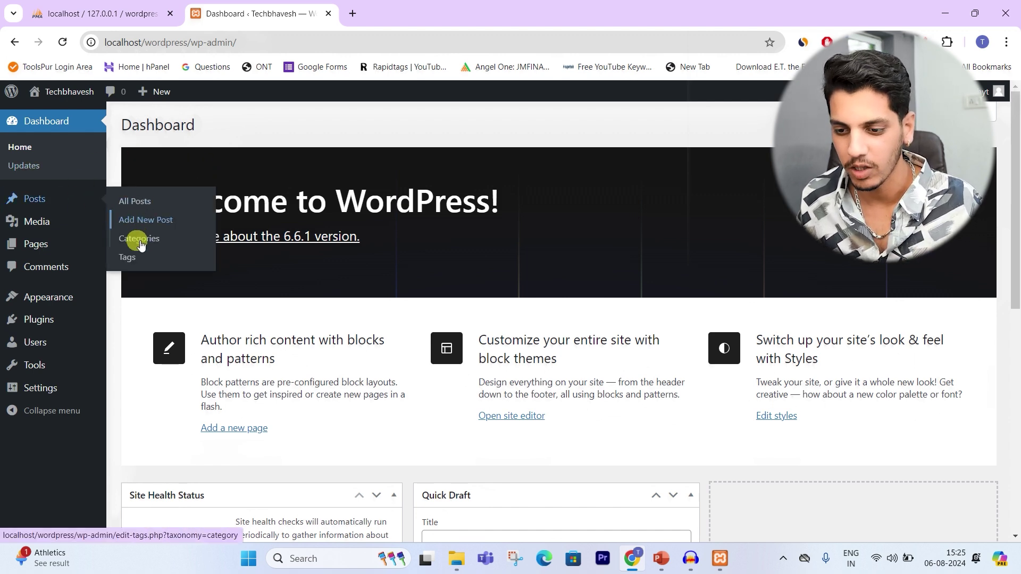
mouse_move(81, 100)
right_click(49, 116)
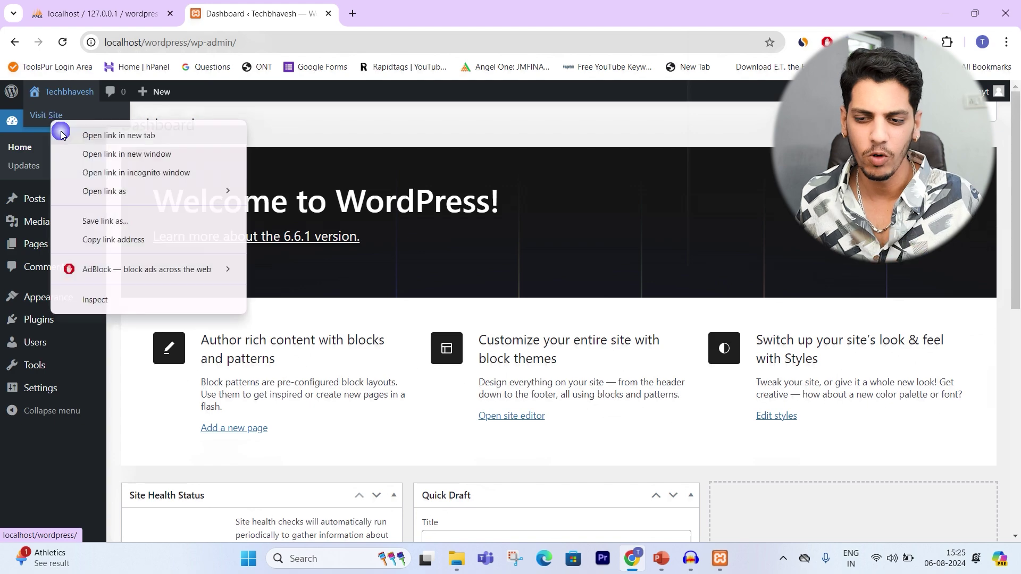
left_click(106, 134)
left_click(362, 13)
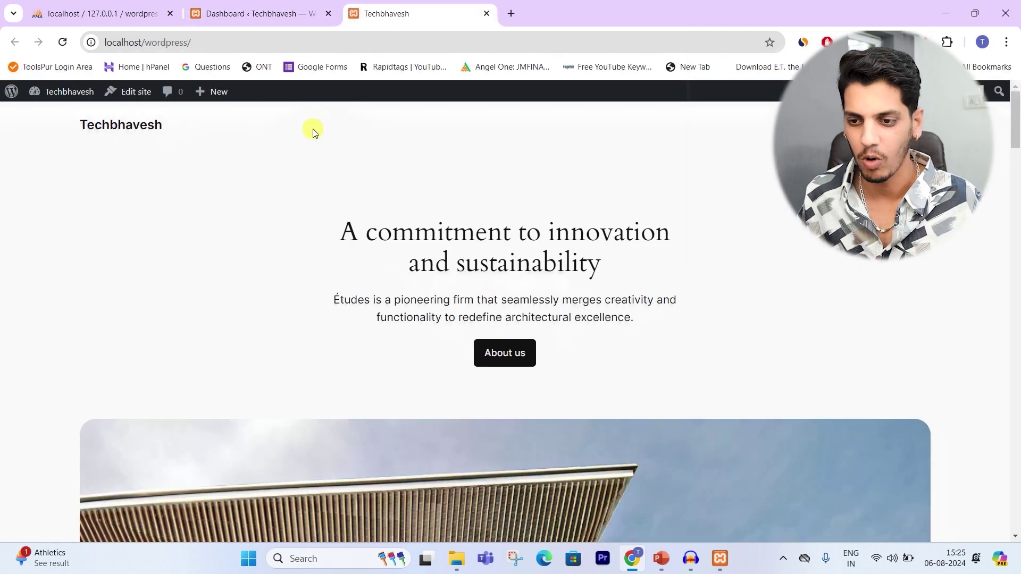
Step: Reload the localhost/wordpress homepage and scroll through it to confirm it loads
scroll(381, 213, "down", 15)
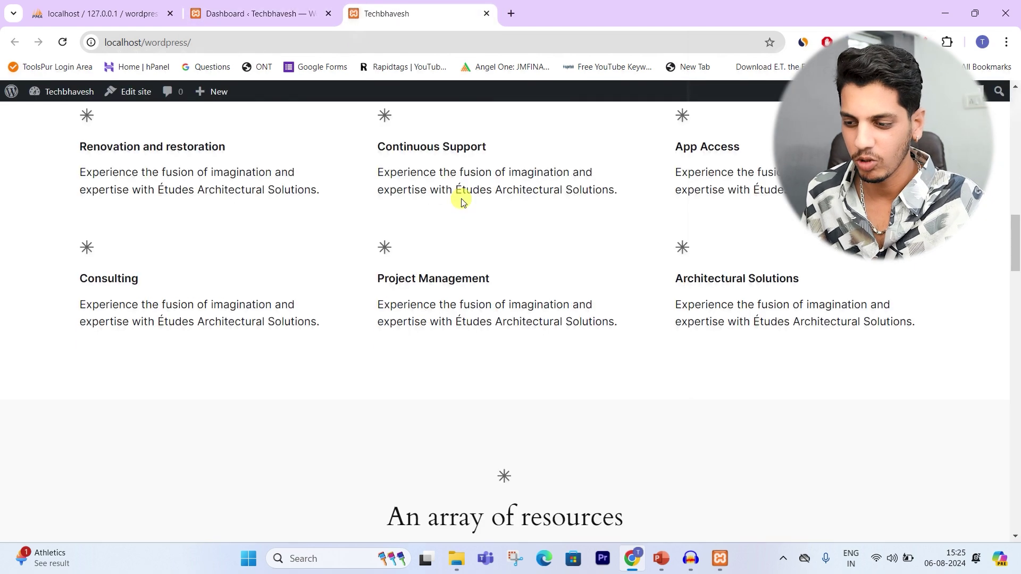
scroll(460, 201, "up", 6)
scroll(468, 199, "up", 9)
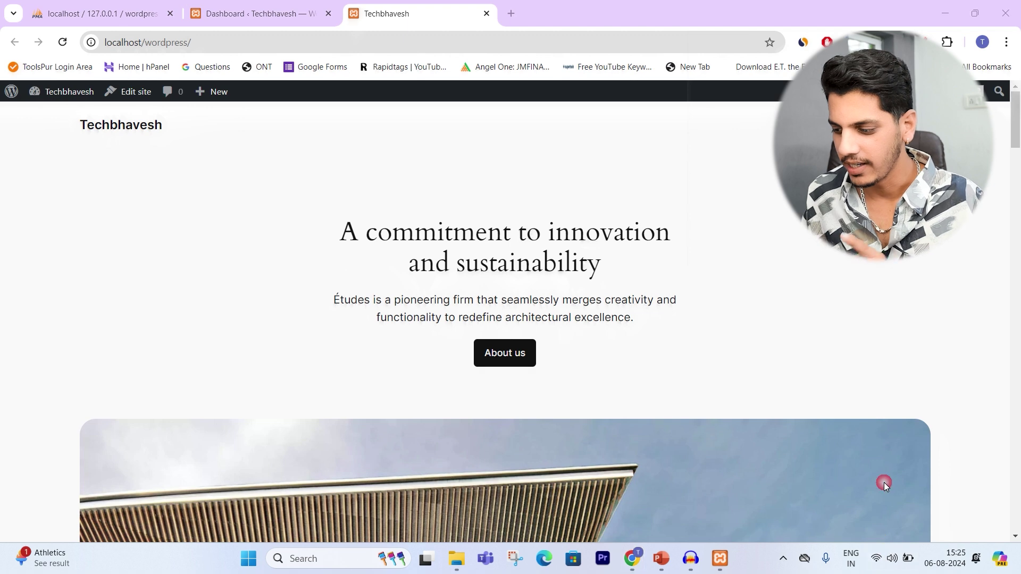
key("super+a")
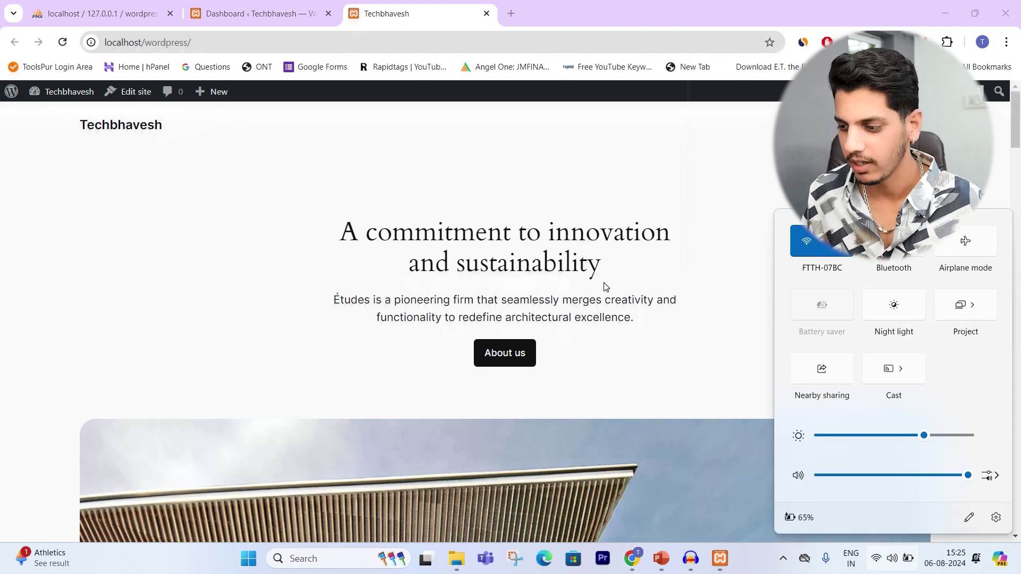
left_click(317, 144)
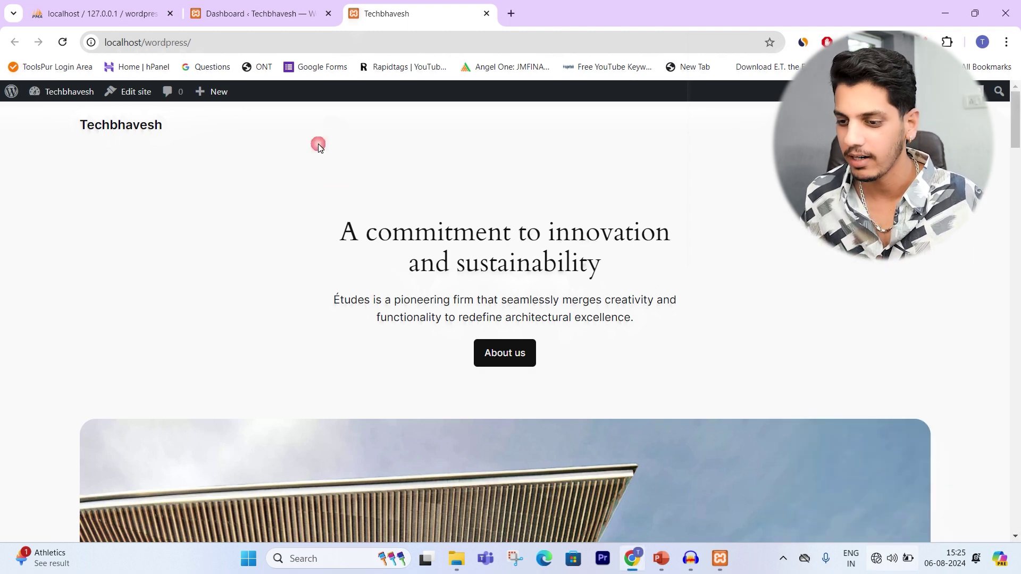
left_click(63, 42)
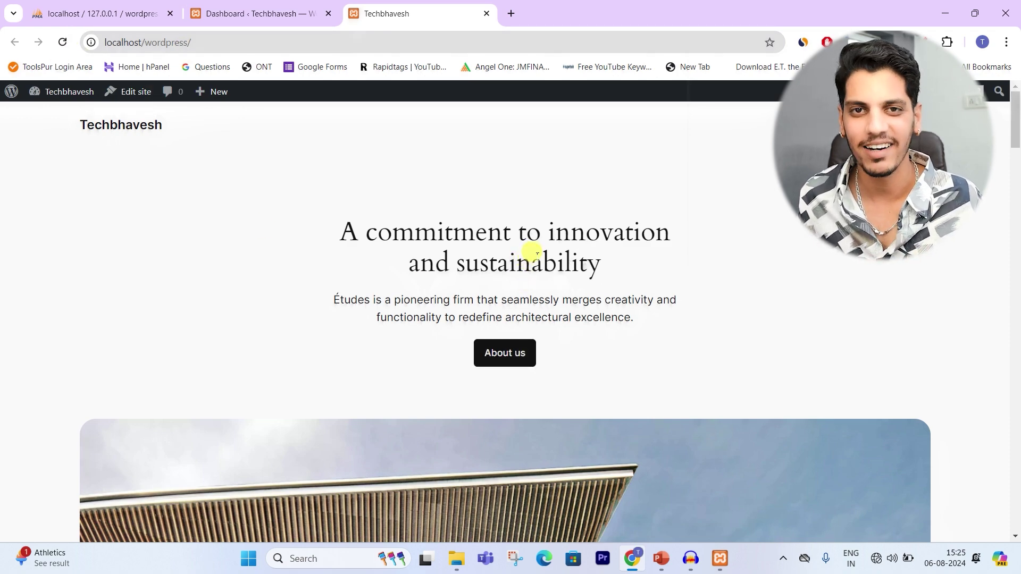
scroll(531, 252, "down", 5)
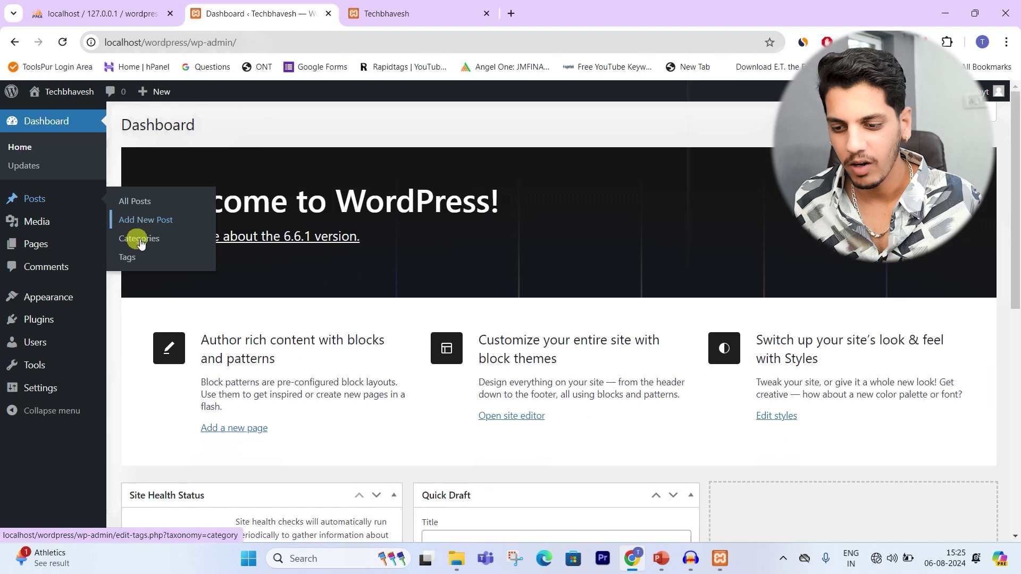
Step: Start a new post titled 'cxcxcx' with the paragraph 'xcxcxcx'
left_click(141, 227)
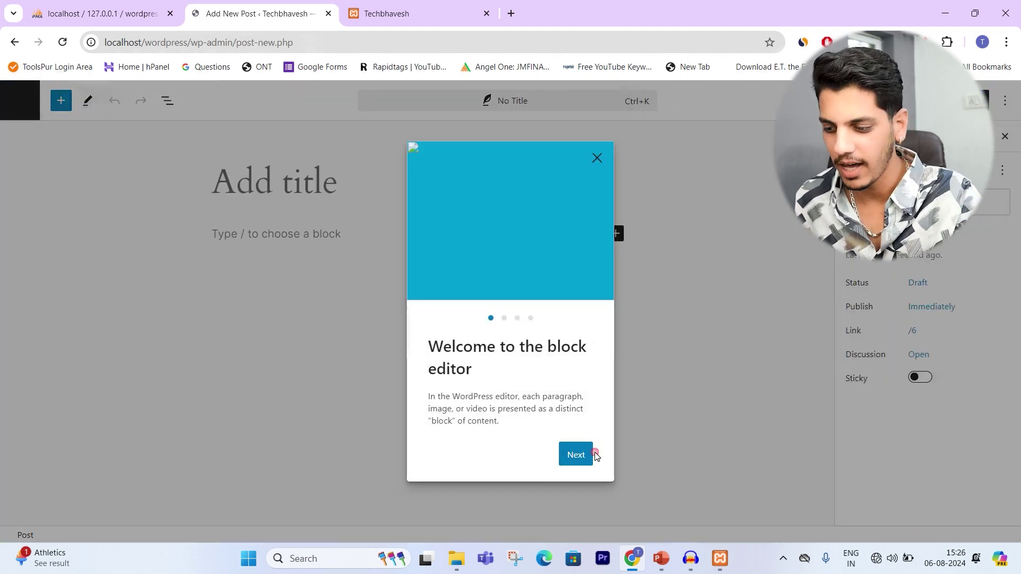
left_click(576, 464)
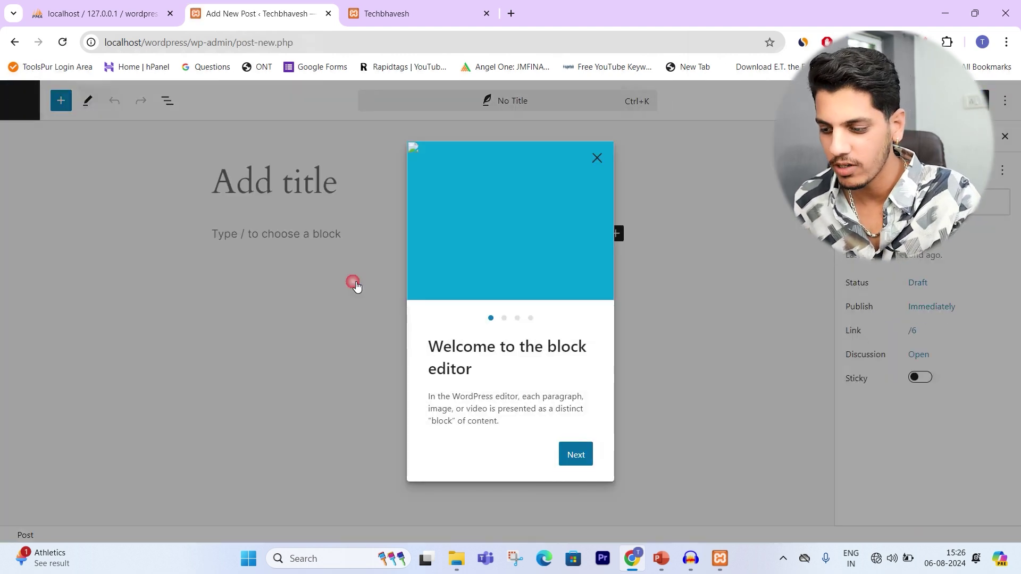
left_click(242, 185)
type("cxcxcx")
key("Return")
type("xcxcxcx")
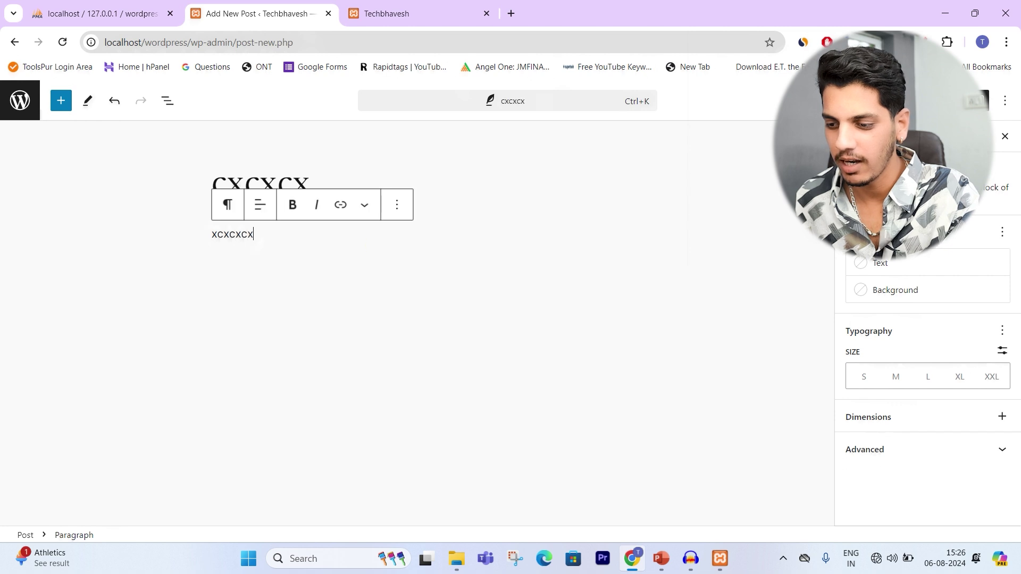
Step: Publish the post, view it live, then go back to the editor
left_click(968, 101)
left_click(955, 100)
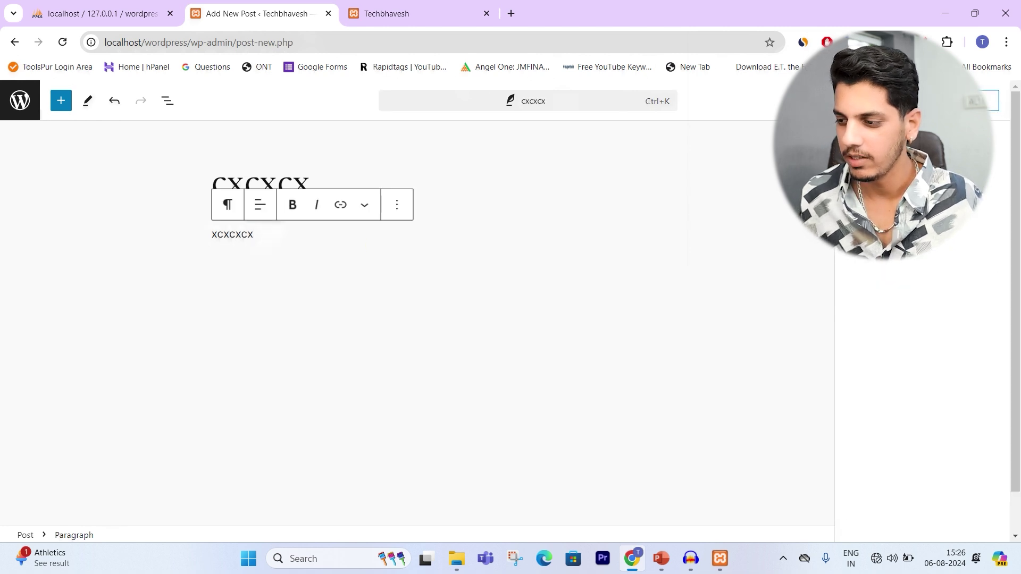
left_click(117, 513)
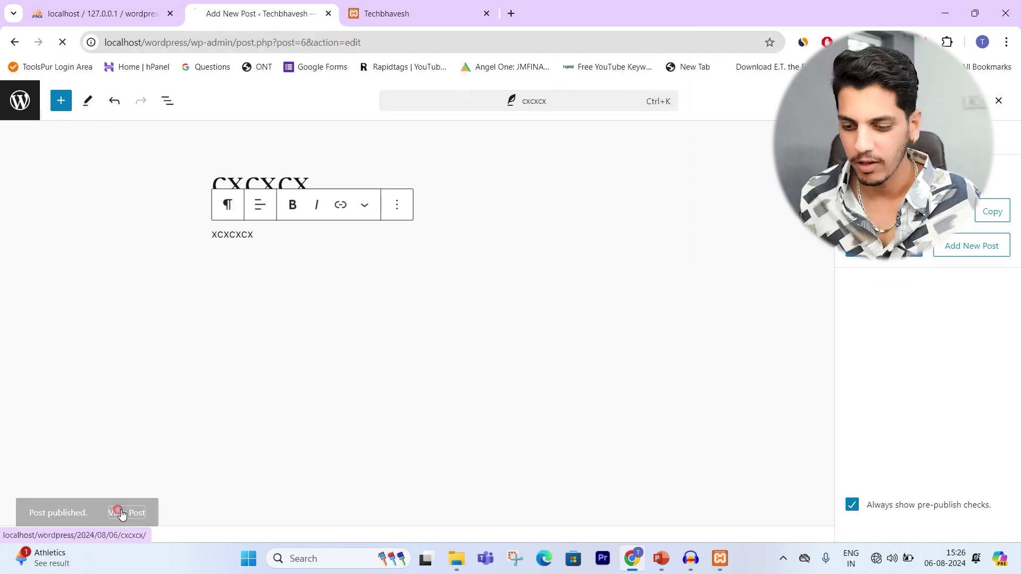
scroll(330, 250, "down", 3)
scroll(341, 271, "up", 3)
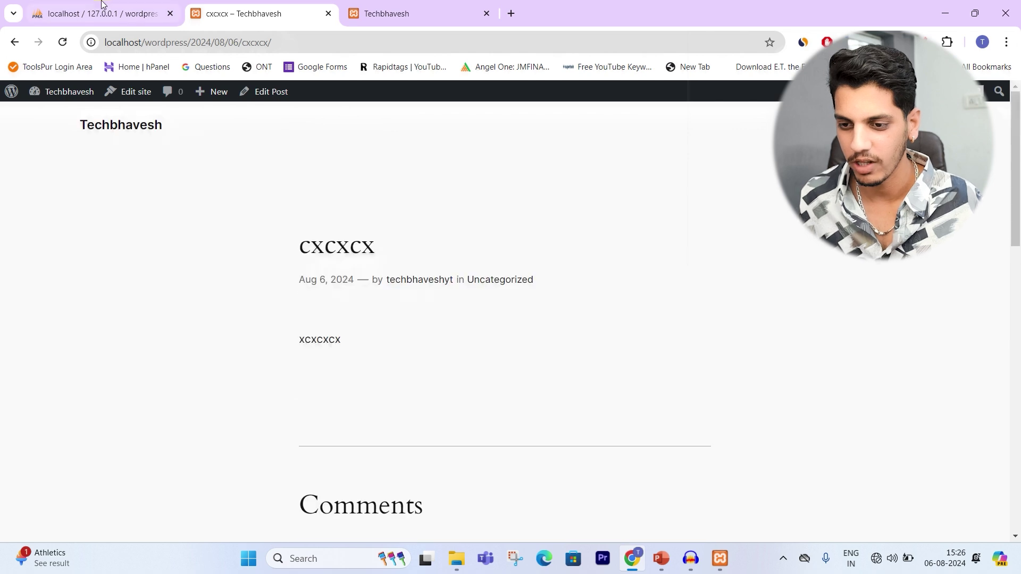
left_click(13, 42)
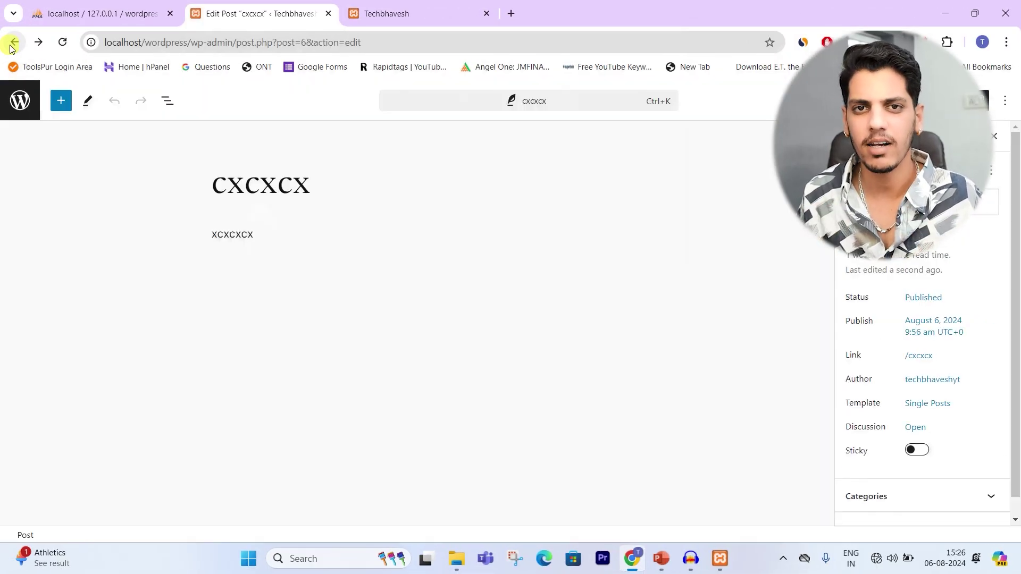
Step: Exit the post editor via the WordPress logo
left_click(17, 97)
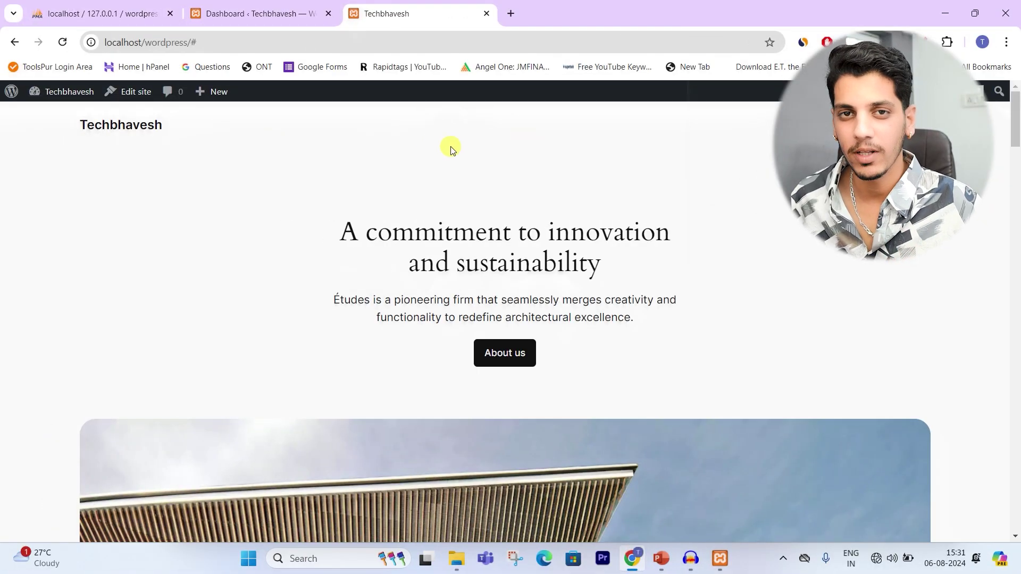
Step: Stop Apache, MySQL, FileZilla and Mercury in XAMPP, then check the site in the browser
left_click(722, 561)
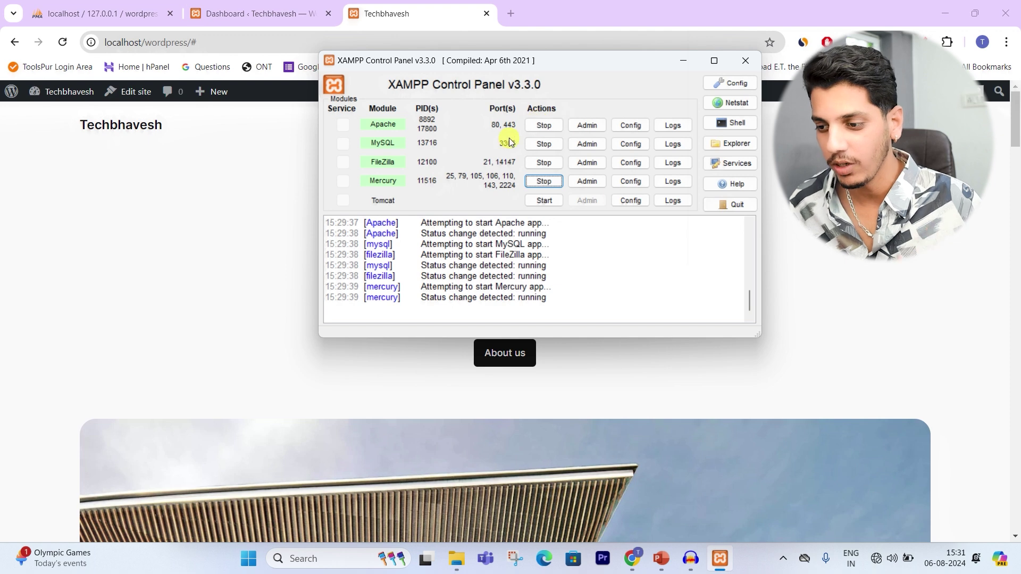
left_click(541, 125)
left_click(542, 144)
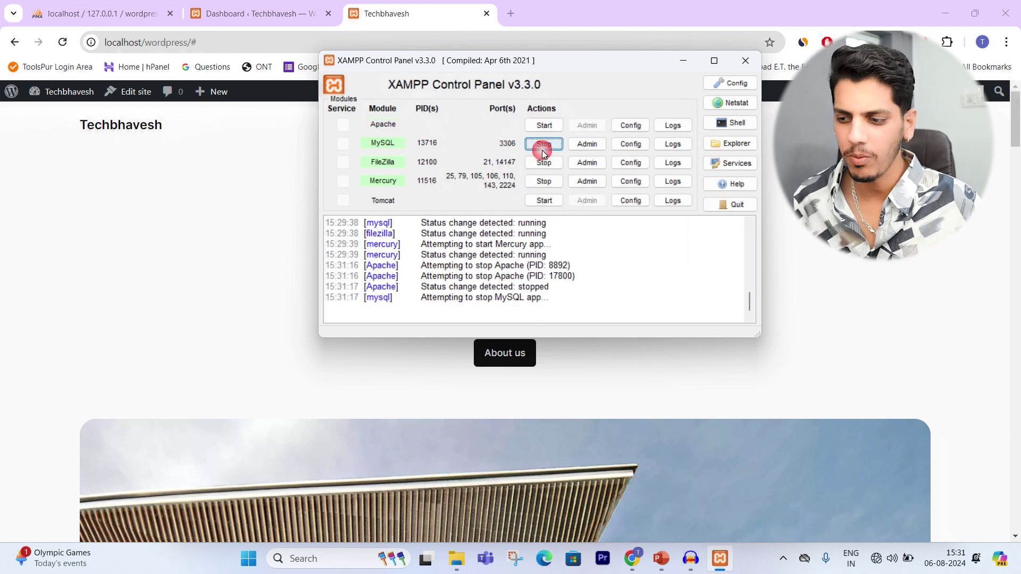
left_click(545, 162)
left_click(544, 181)
left_click(144, 164)
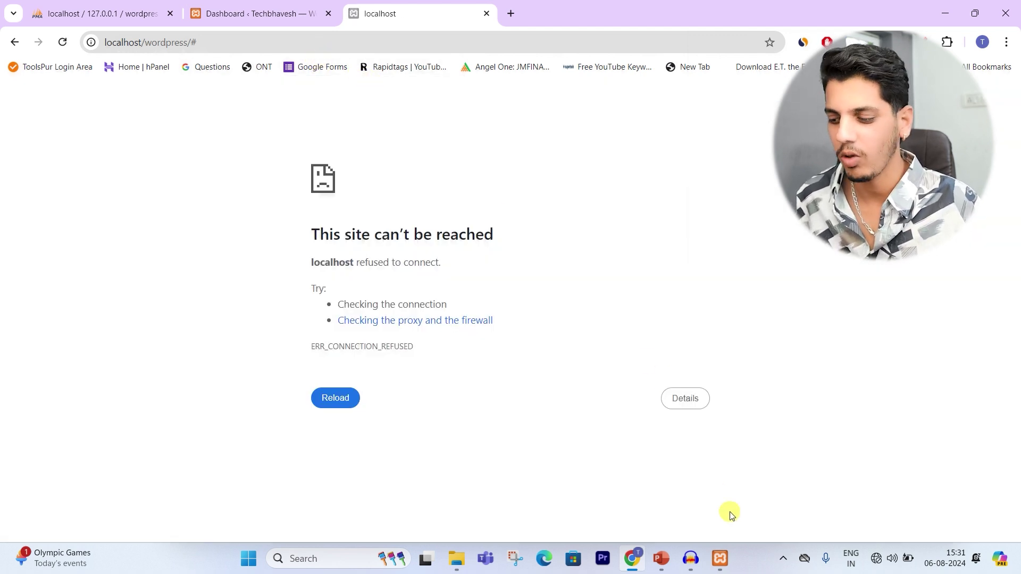
Step: Start Apache, MySQL, FileZilla and Mercury again in the XAMPP Control Panel
left_click(720, 558)
left_click(415, 292)
left_click(544, 125)
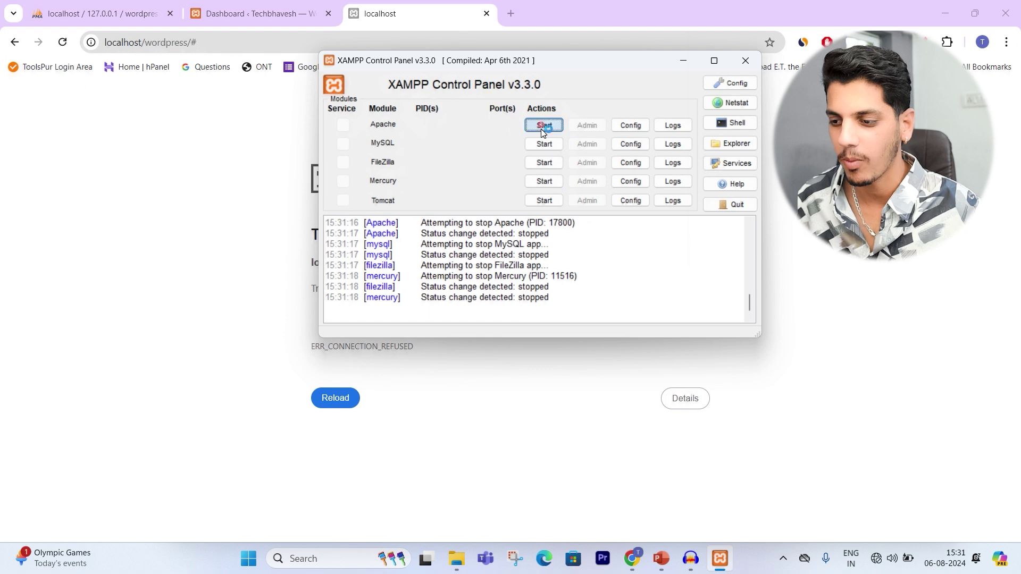
left_click(544, 144)
left_click(543, 163)
left_click(543, 181)
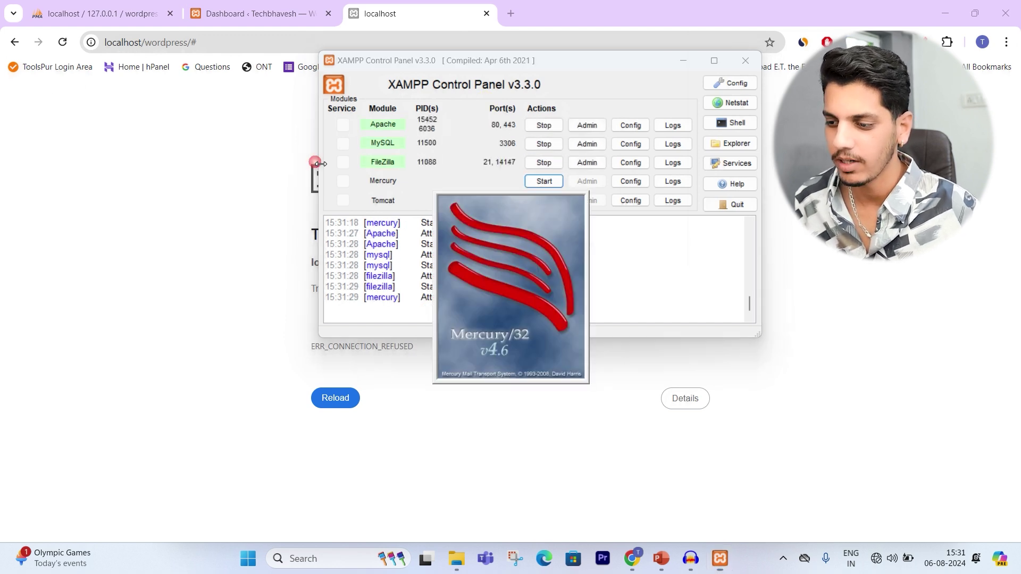
Step: Reload the Techbhavesh site and confirm both it and the Dashboard load again
left_click(58, 78)
left_click(62, 46)
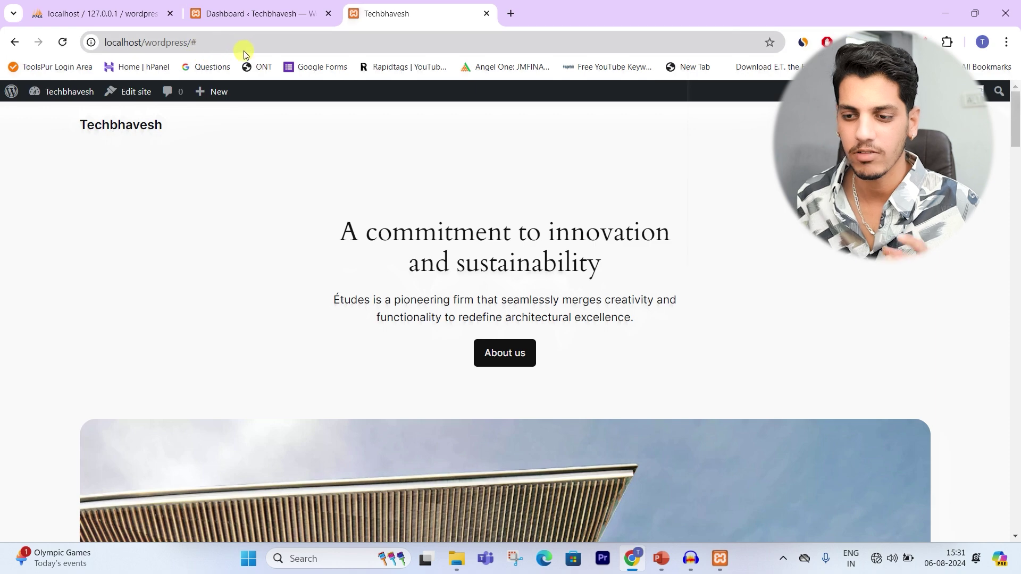
scroll(475, 258, "down", 10)
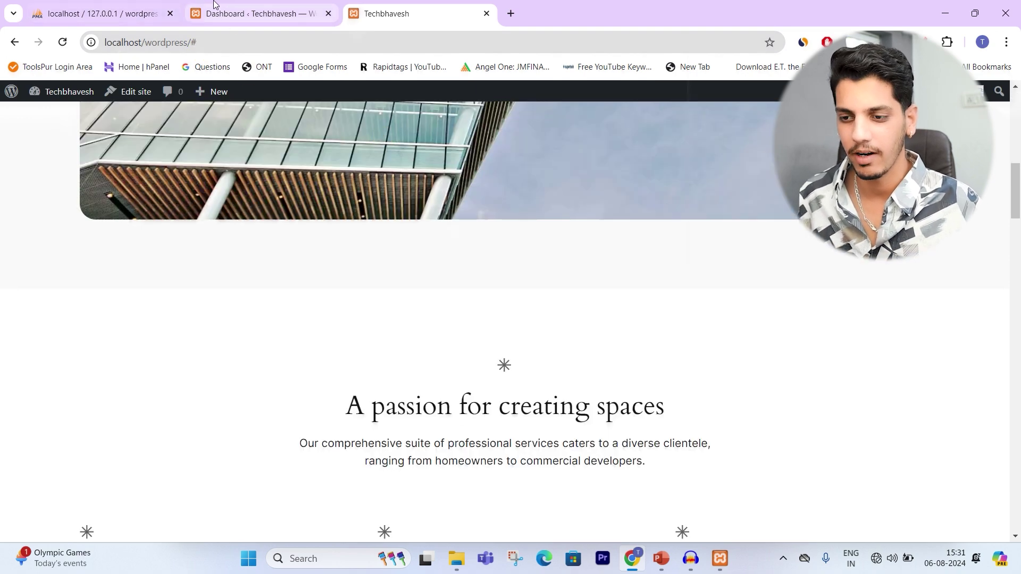
left_click(228, 5)
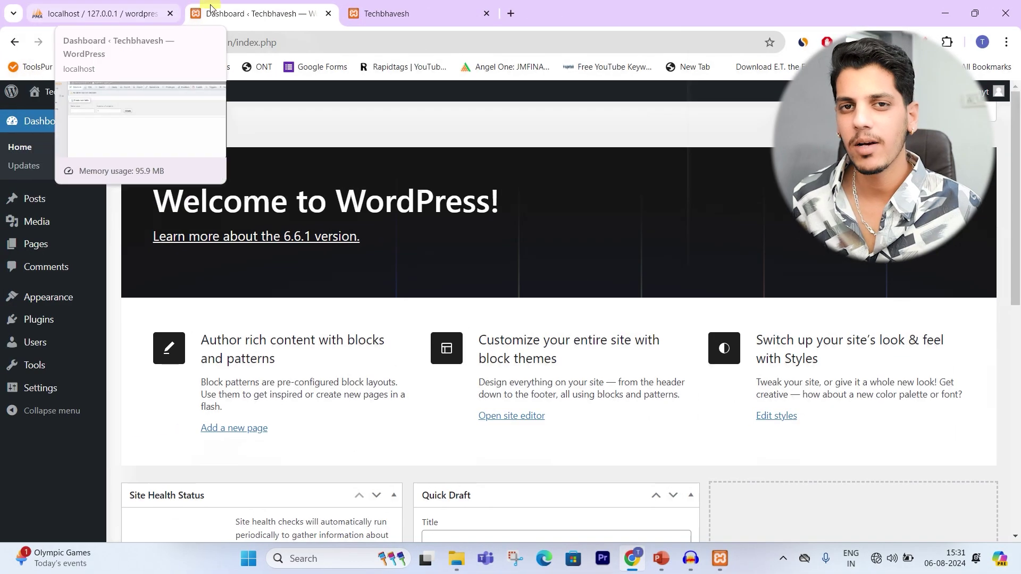
left_click(413, 6)
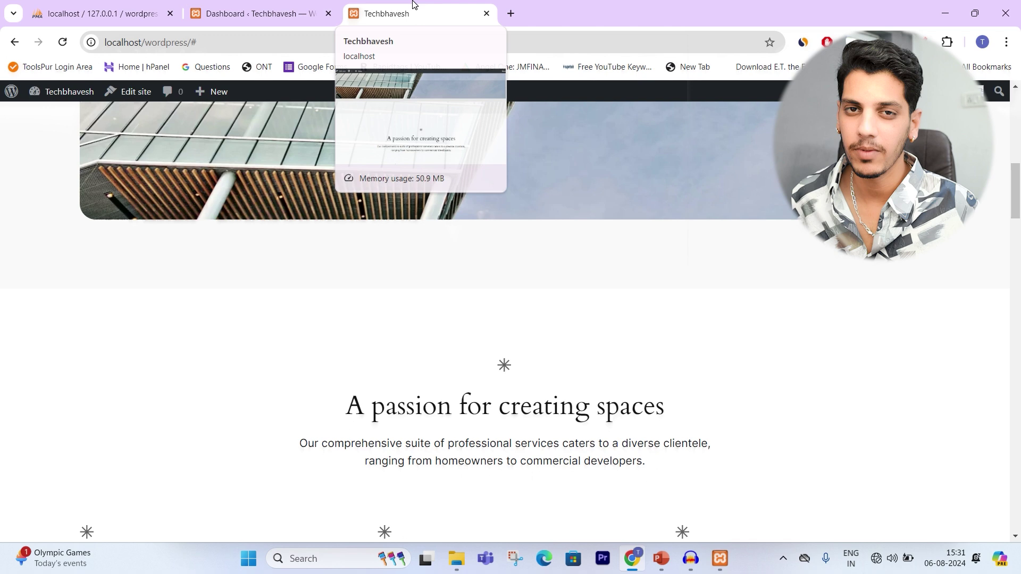
left_click(267, 6)
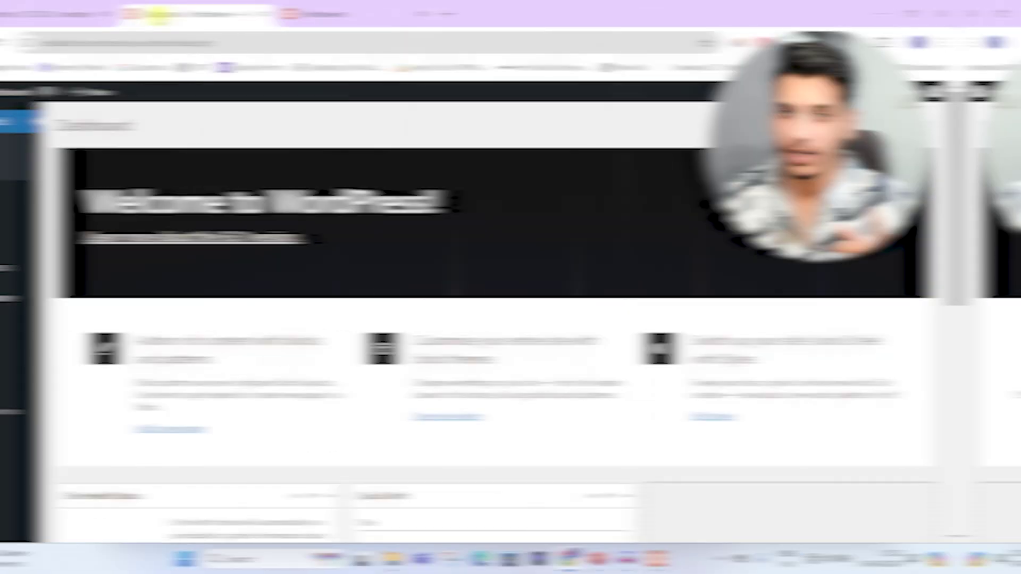